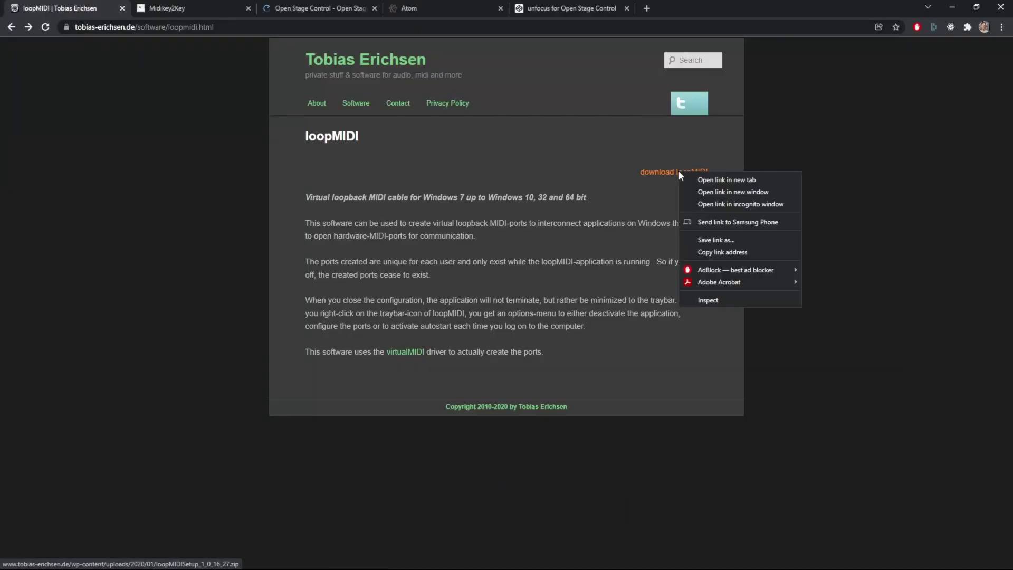
Download the loopMIDI setup archive and the MIDIKey2Key and SendKey installers.
{"action": "left_click", "coordinate": [894, 238]}
{"action": "left_click", "coordinate": [670, 416]}
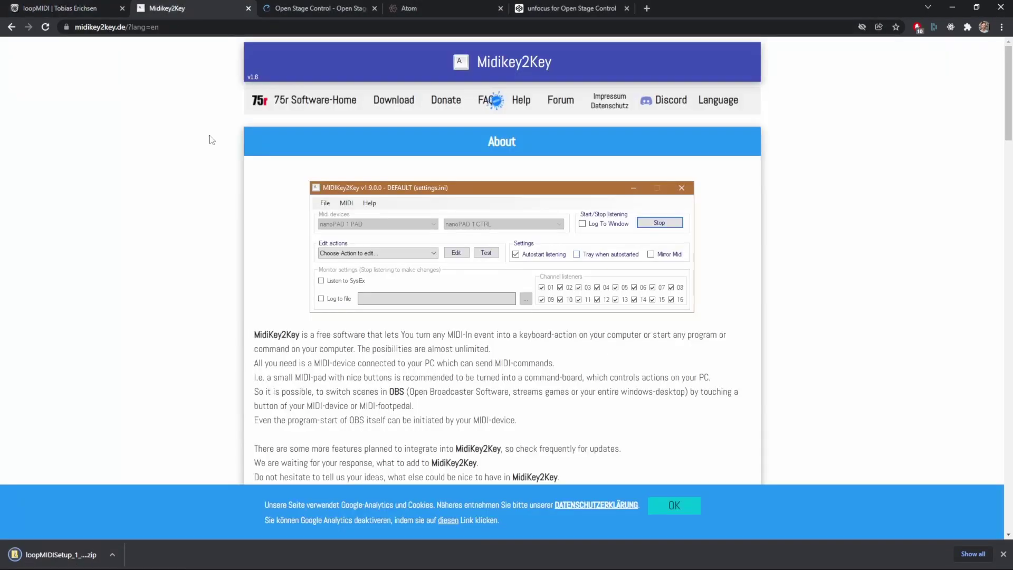
{"action": "scroll", "coordinate": [506, 285], "scroll_direction": "down", "scroll_amount": 10}
{"action": "left_click", "coordinate": [278, 285]}
Download the Windows build of Open Stage Control and the Atom installer.
{"action": "left_click", "coordinate": [312, 11]}
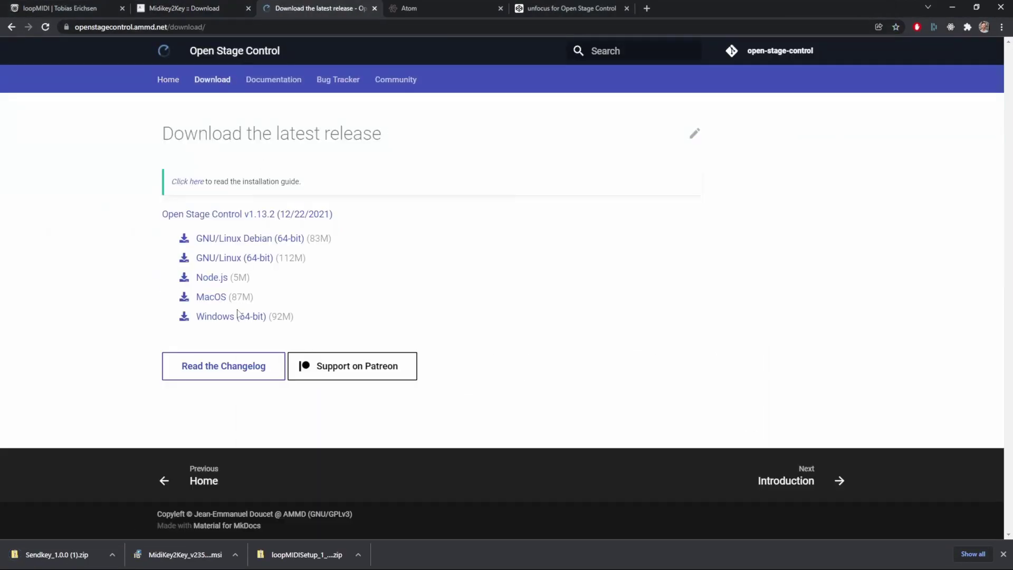
{"action": "left_click", "coordinate": [454, 8]}
{"action": "left_click", "coordinate": [636, 280]}
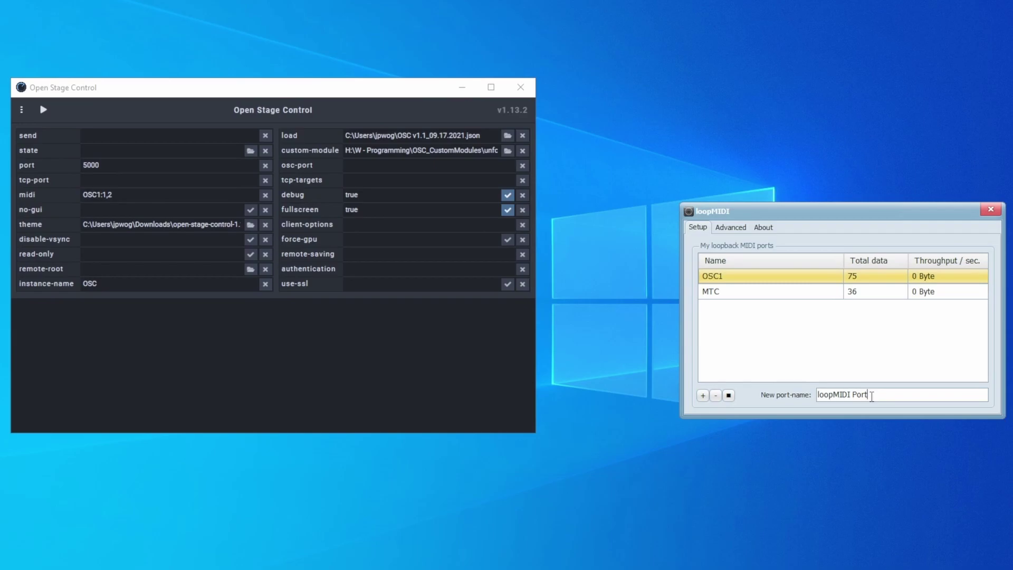
{"action": "left_click_drag", "start_coordinate": [872, 397], "coordinate": [817, 396]}
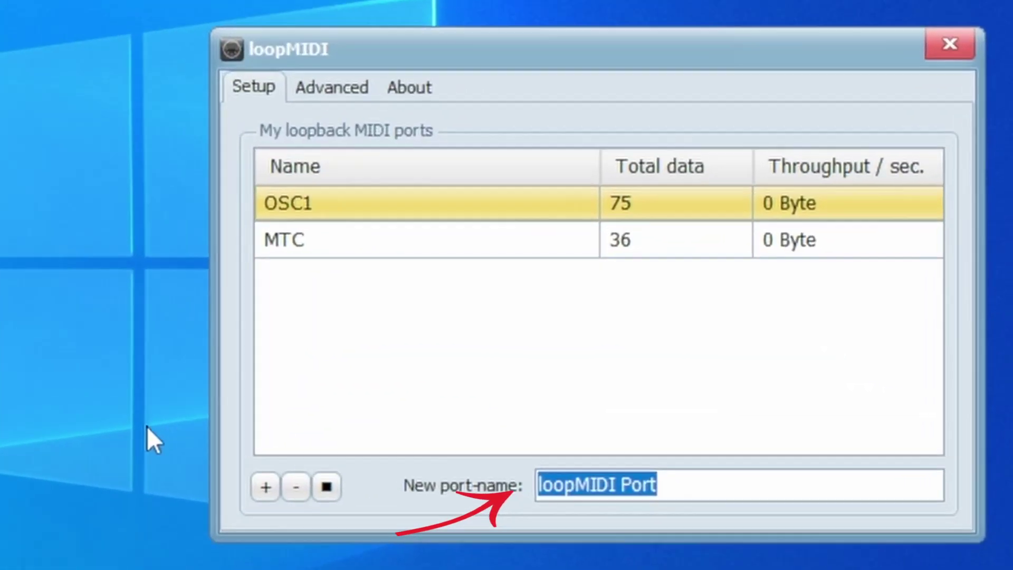
{"action": "type", "text": "OSC2"}
{"action": "left_click", "coordinate": [268, 493]}
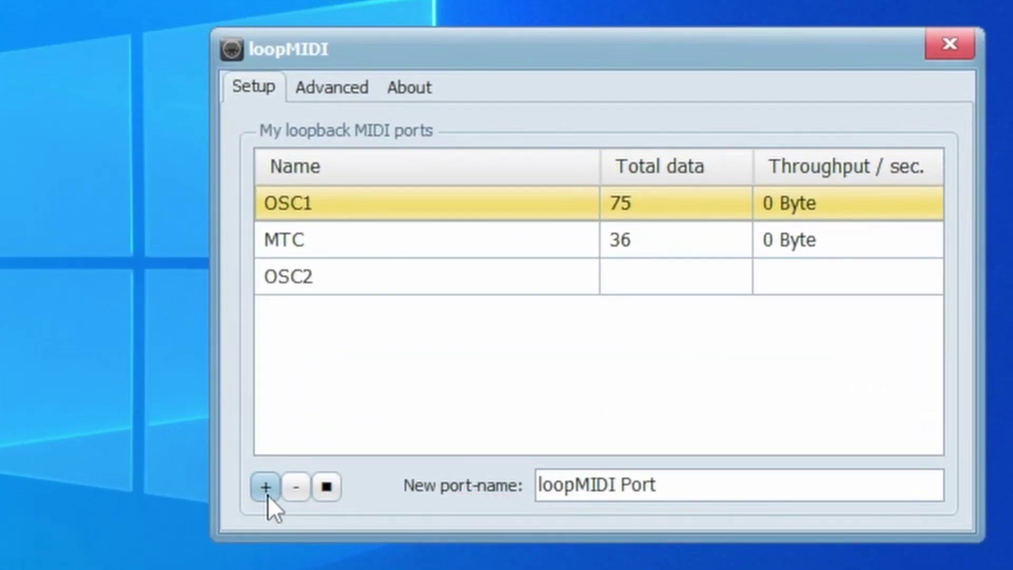
{"action": "left_click", "coordinate": [328, 290]}
{"action": "left_click", "coordinate": [296, 487]}
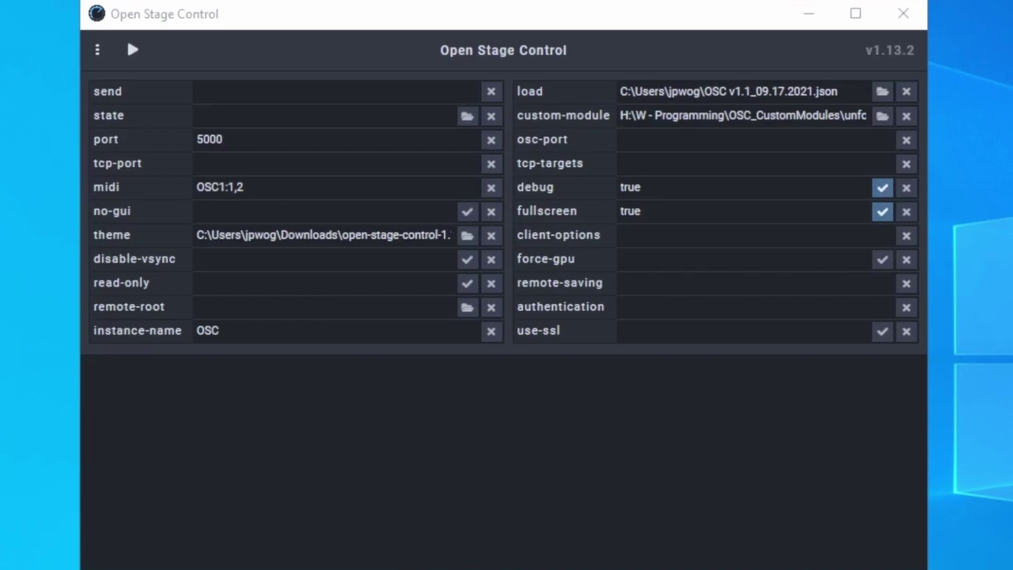
List the MIDI devices, confirm OSC1 is input 1, and view the custom-module file path.
{"action": "left_click", "coordinate": [95, 48]}
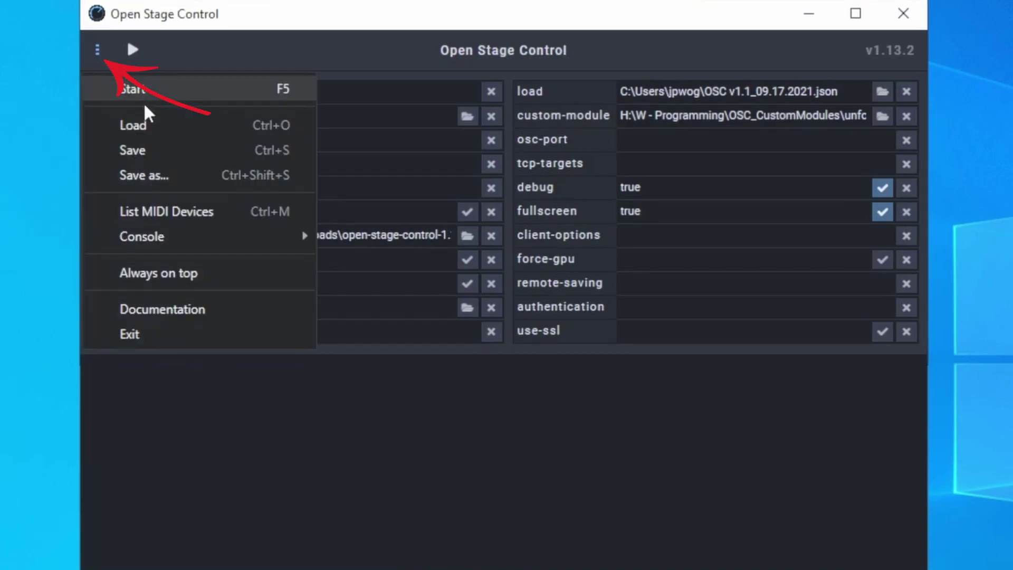
{"action": "left_click", "coordinate": [143, 214]}
{"action": "scroll", "coordinate": [224, 467], "scroll_direction": "down", "scroll_amount": 2}
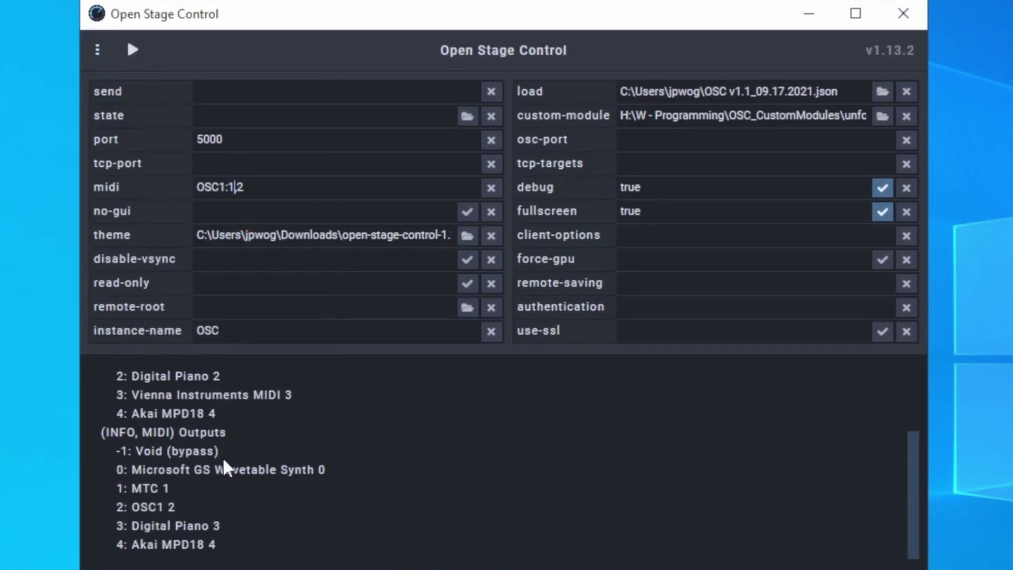
{"action": "scroll", "coordinate": [224, 468], "scroll_direction": "up", "scroll_amount": 2}
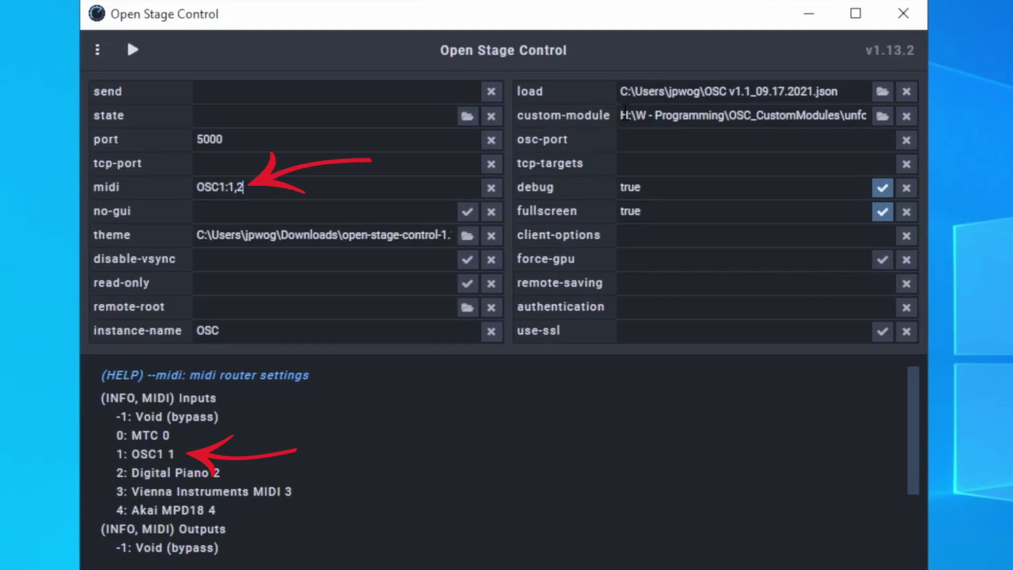
{"action": "left_click_drag", "start_coordinate": [626, 114], "coordinate": [1009, 117]}
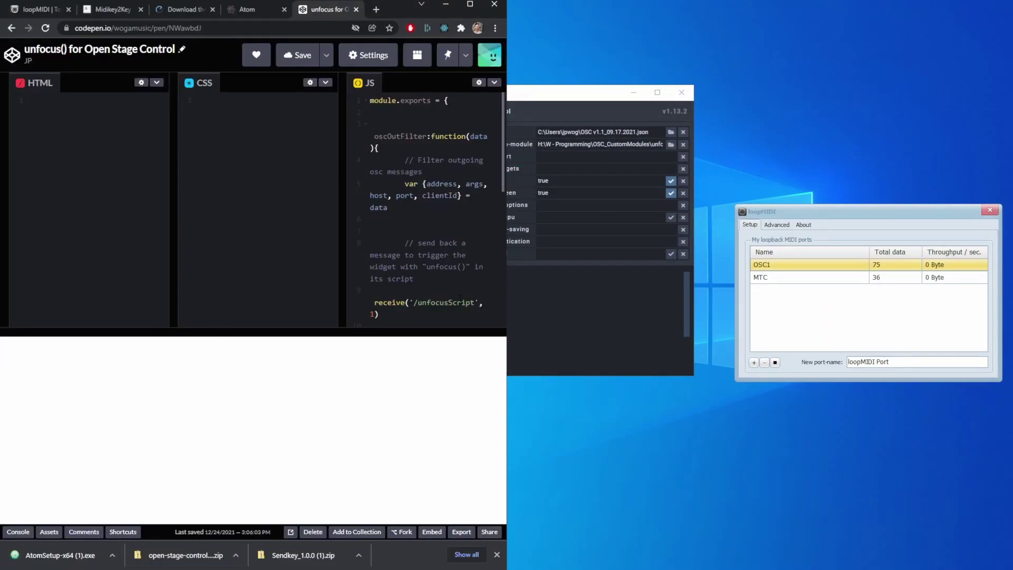
Copy the unfocus module code from CodePen into Atom's new file and start saving it.
{"action": "left_click_drag", "start_coordinate": [390, 322], "coordinate": [431, 14]}
{"action": "key", "text": "ctrl+c"}
{"action": "left_click", "coordinate": [446, 4]}
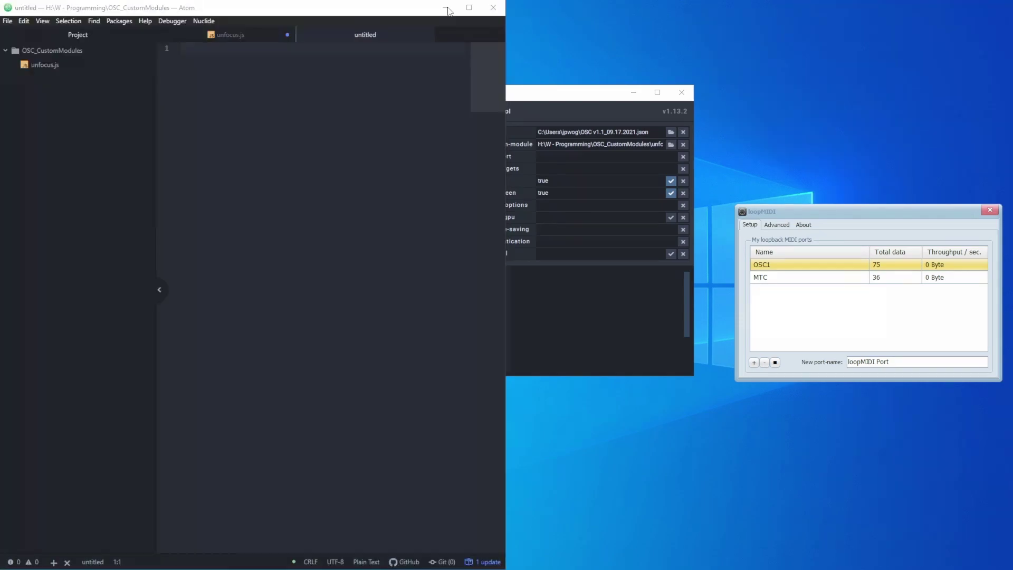
{"action": "key", "text": "ctrl+v"}
{"action": "left_click", "coordinate": [321, 177]}
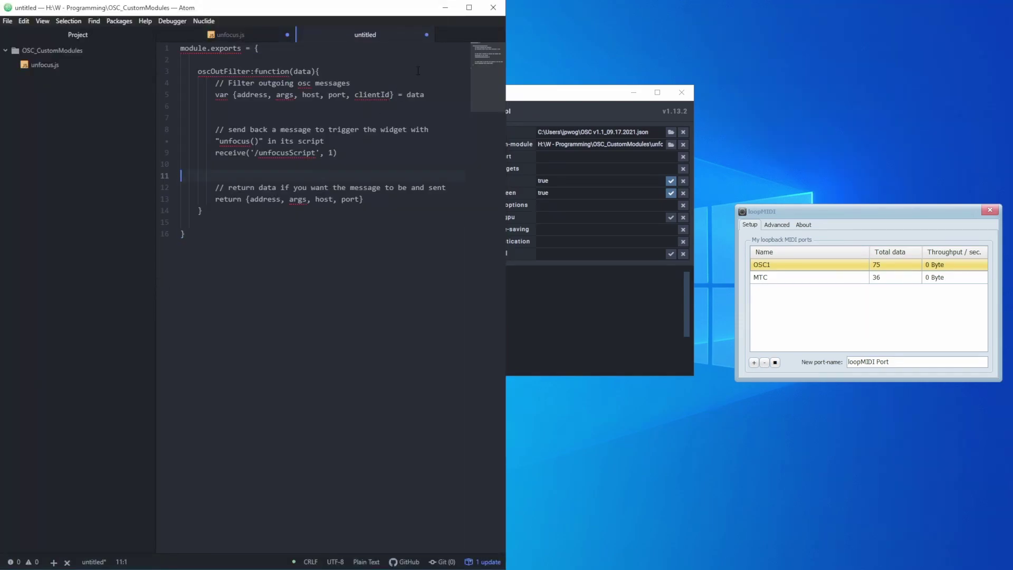
{"action": "key", "text": "ctrl+s"}
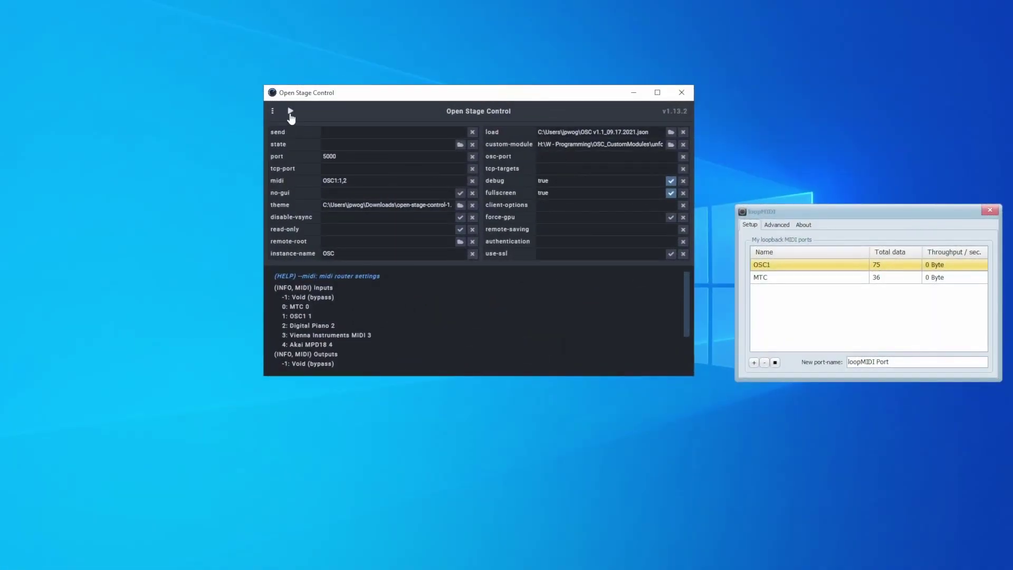
Start the server and load its port 5000 address from the log in a new Chrome tab.
{"action": "left_click", "coordinate": [290, 111]}
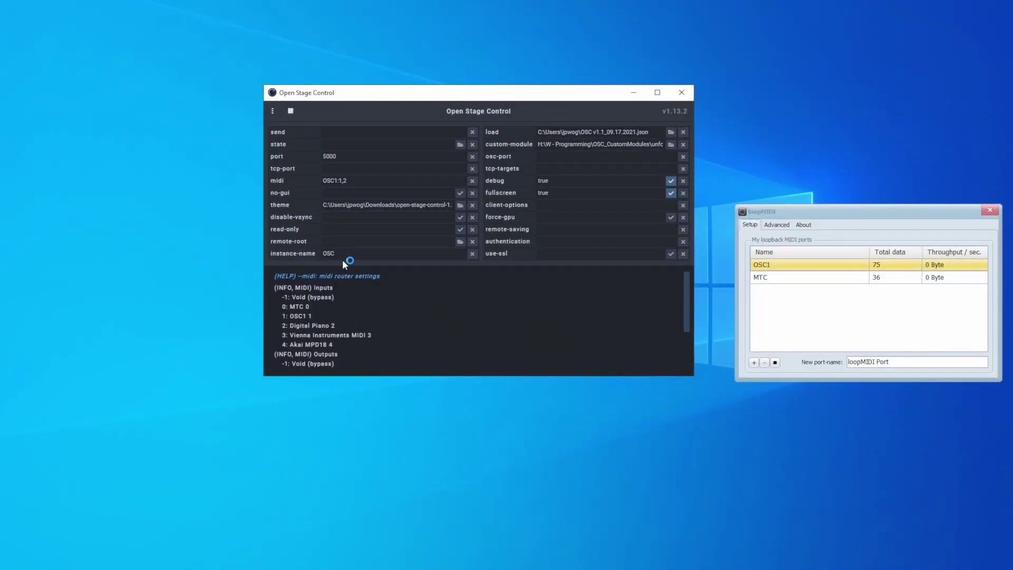
{"action": "left_click", "coordinate": [376, 10]}
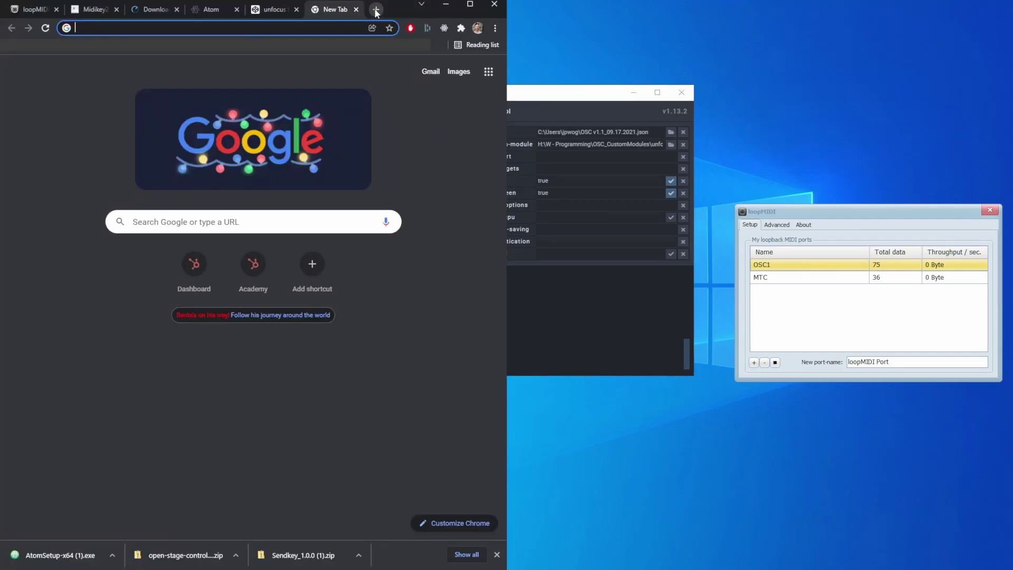
{"action": "left_click", "coordinate": [601, 290]}
{"action": "triple_click", "coordinate": [275, 318]}
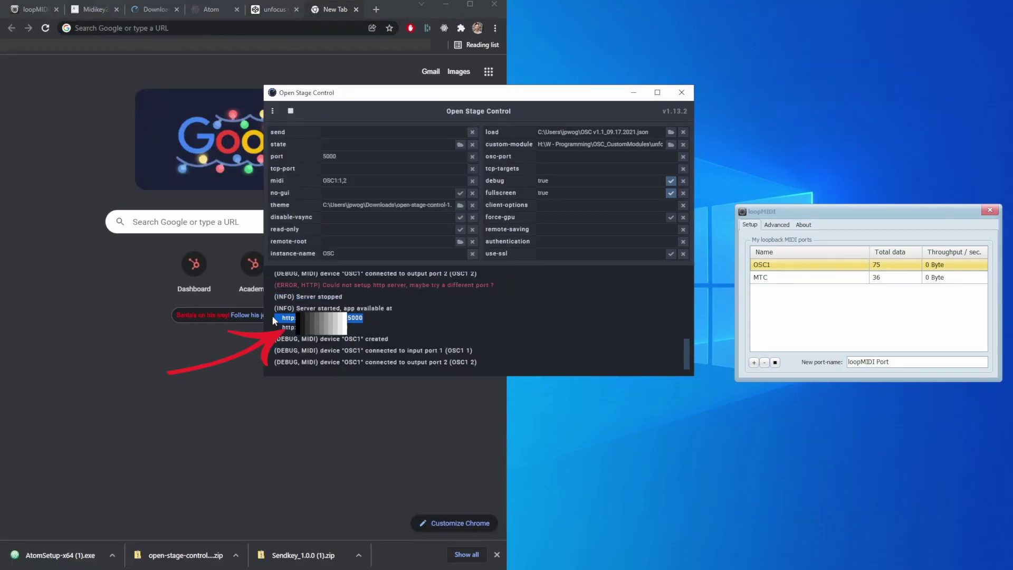
{"action": "key", "text": "ctrl+c"}
{"action": "left_click", "coordinate": [224, 27]}
{"action": "key", "text": "ctrl+v"}
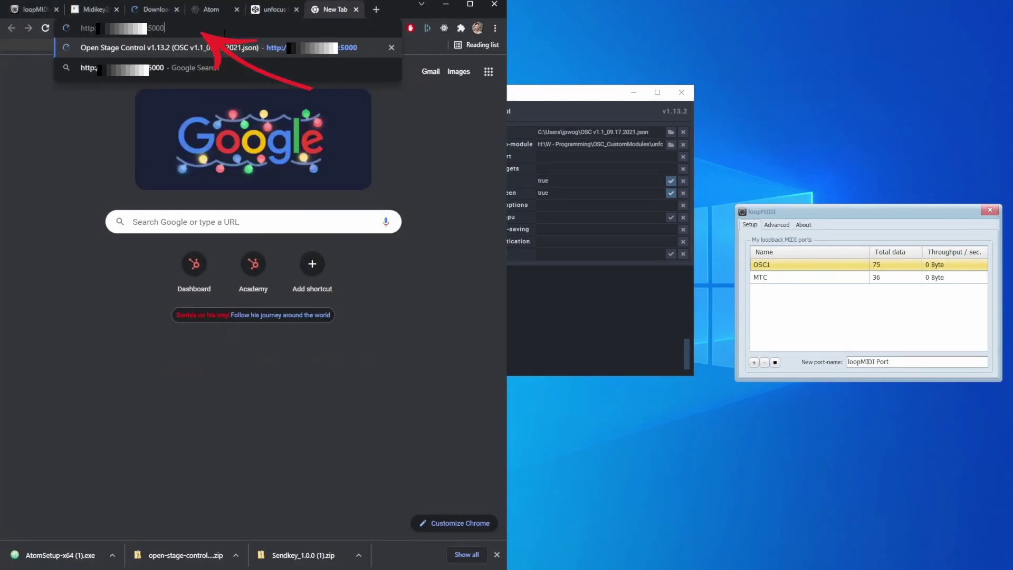
{"action": "key", "text": "Return"}
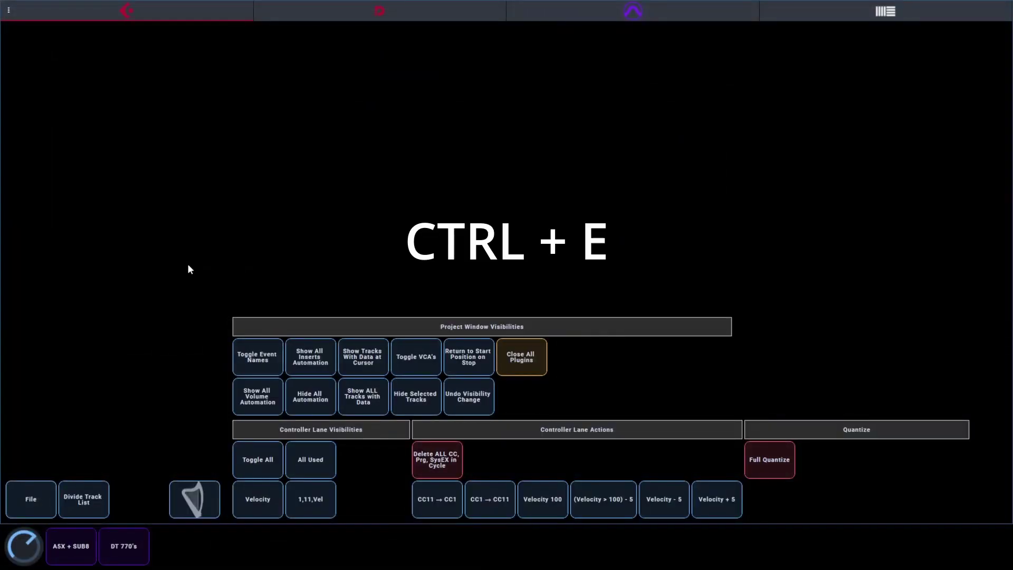
In editing mode, add a new script widget under root.
{"action": "key", "text": "ctrl+e"}
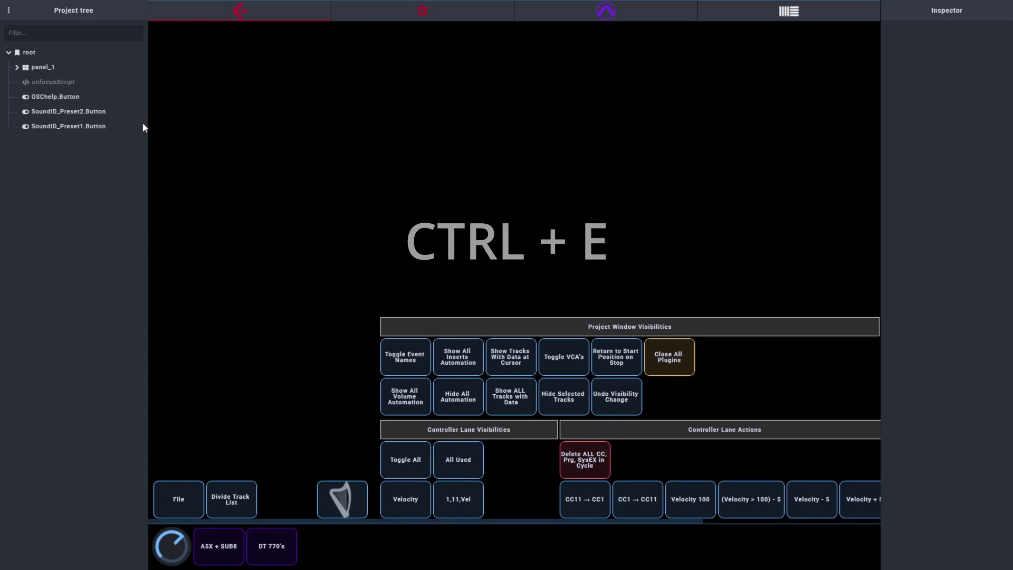
{"action": "left_click", "coordinate": [27, 53]}
{"action": "right_click", "coordinate": [28, 54]}
{"action": "mouse_move", "coordinate": [63, 61]}
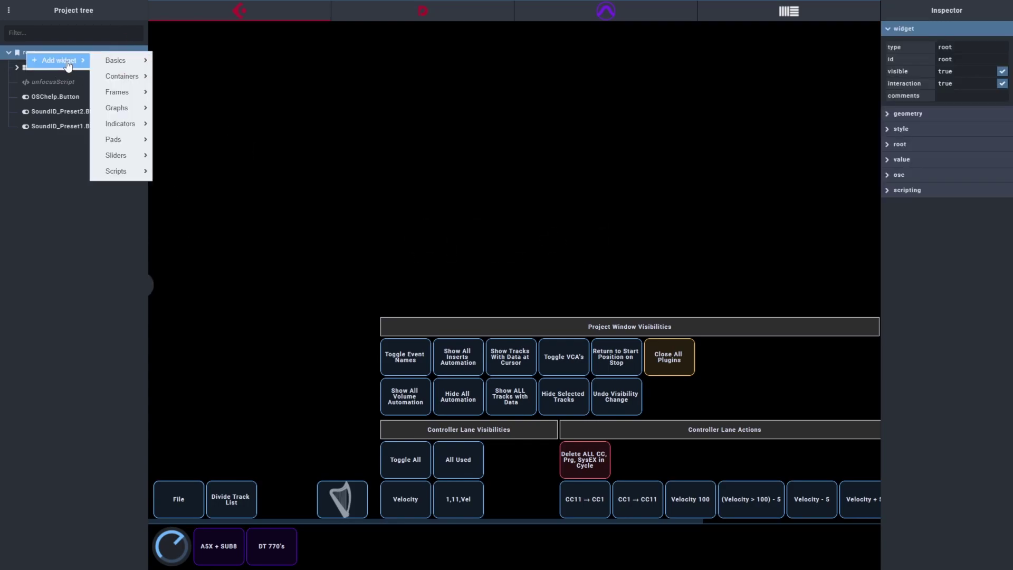
{"action": "mouse_move", "coordinate": [124, 171]}
{"action": "left_click", "coordinate": [186, 172]}
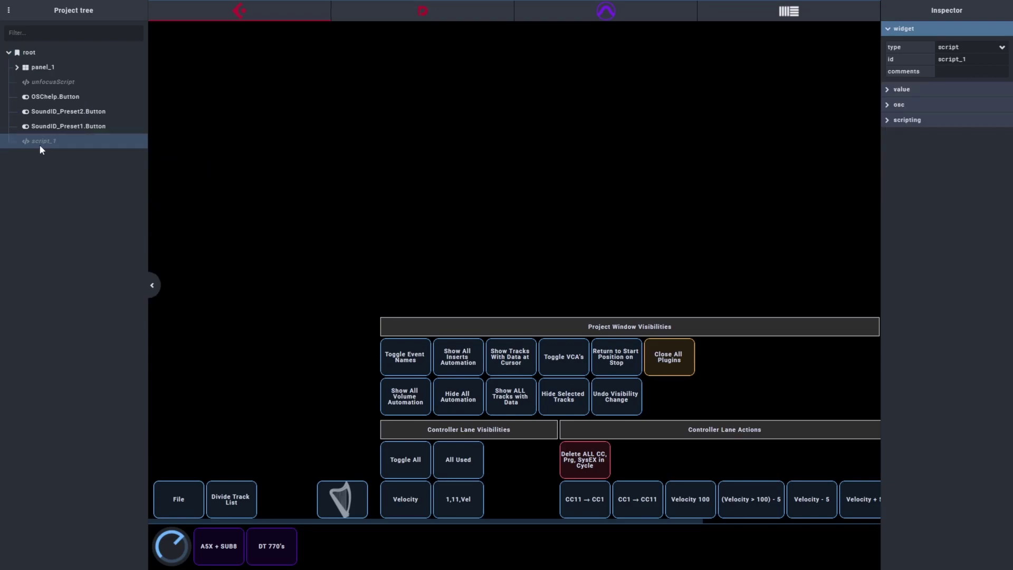
Review unfocusScript's value, osc and scripting settings in the Inspector.
{"action": "left_click", "coordinate": [56, 82]}
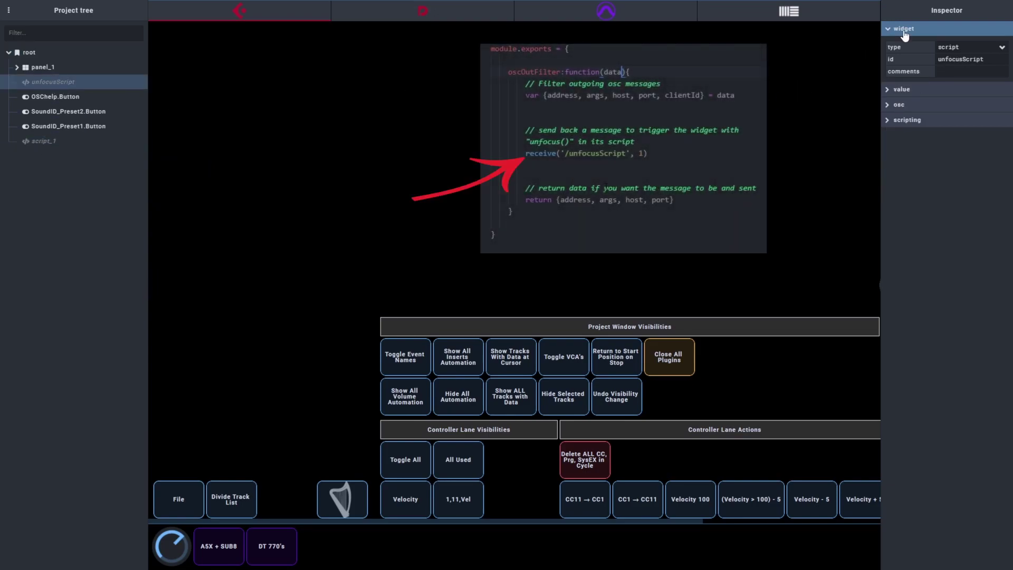
{"action": "left_click", "coordinate": [903, 91]}
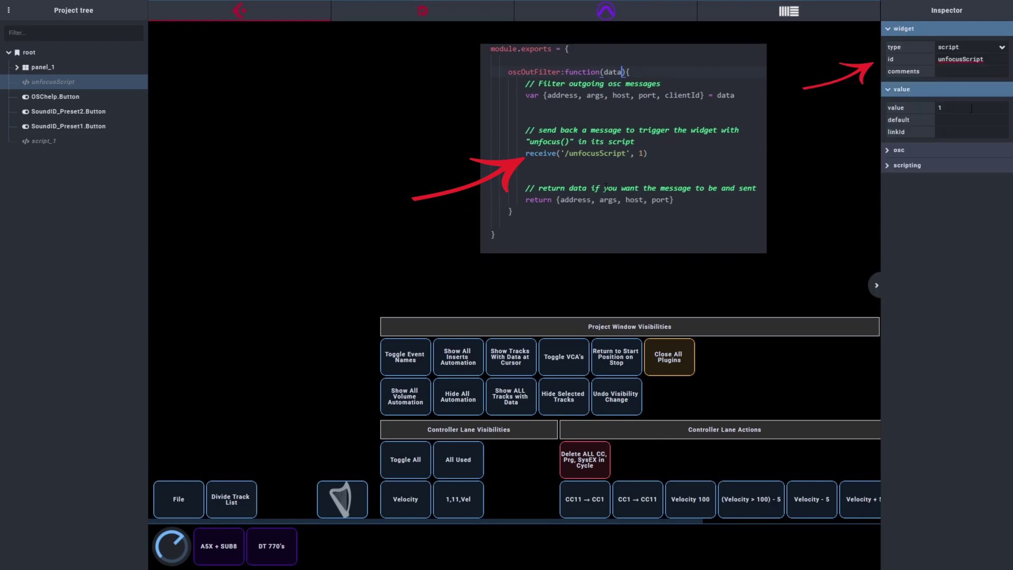
{"action": "left_click", "coordinate": [903, 151]}
{"action": "left_click", "coordinate": [921, 259]}
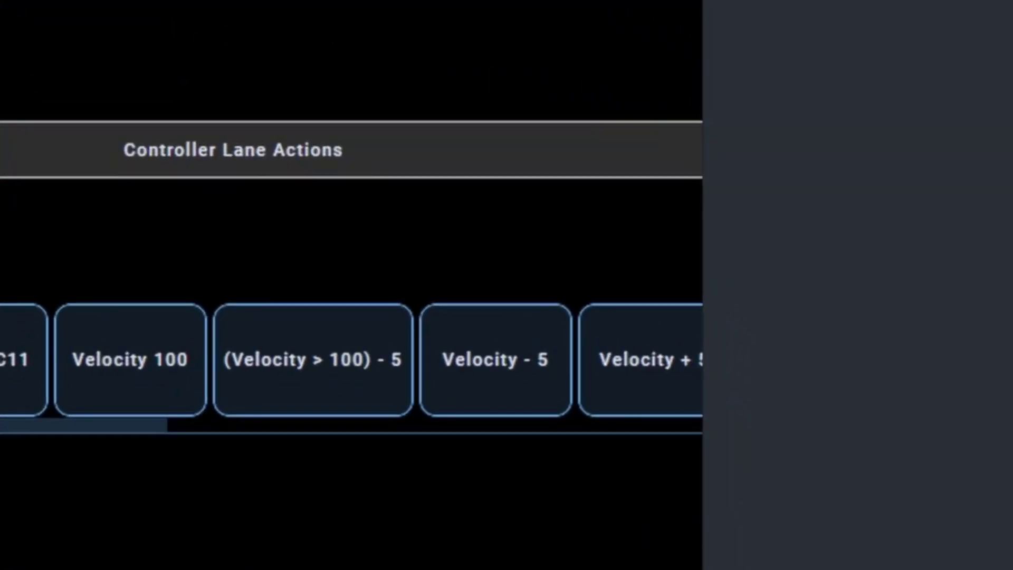
Save the session as OSC v1.1_09.17.2021.json.
{"action": "key", "text": "ctrl+s"}
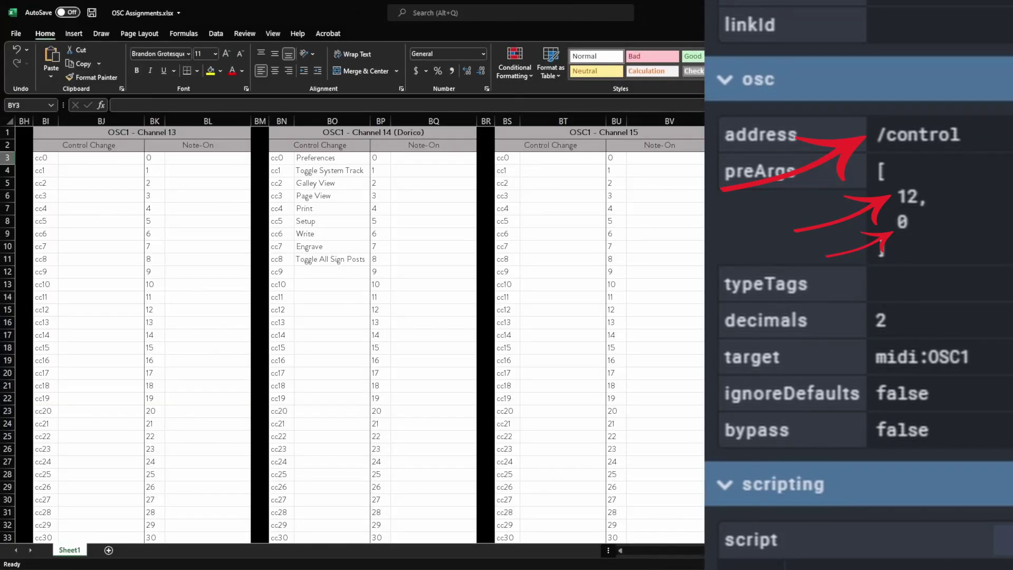
{"action": "scroll", "coordinate": [358, 330], "scroll_direction": "left", "scroll_amount": 5}
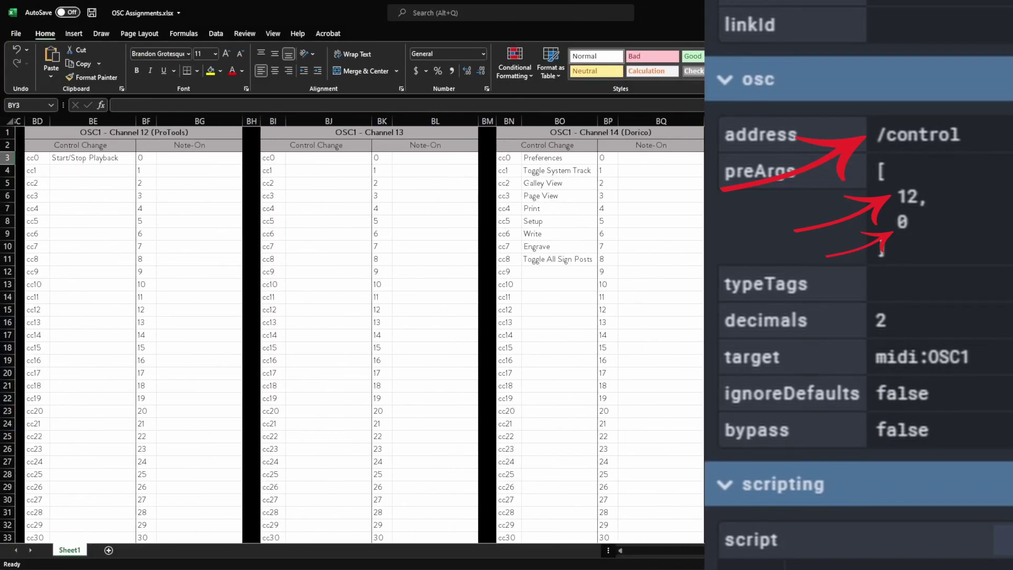
{"action": "scroll", "coordinate": [359, 329], "scroll_direction": "left", "scroll_amount": 5}
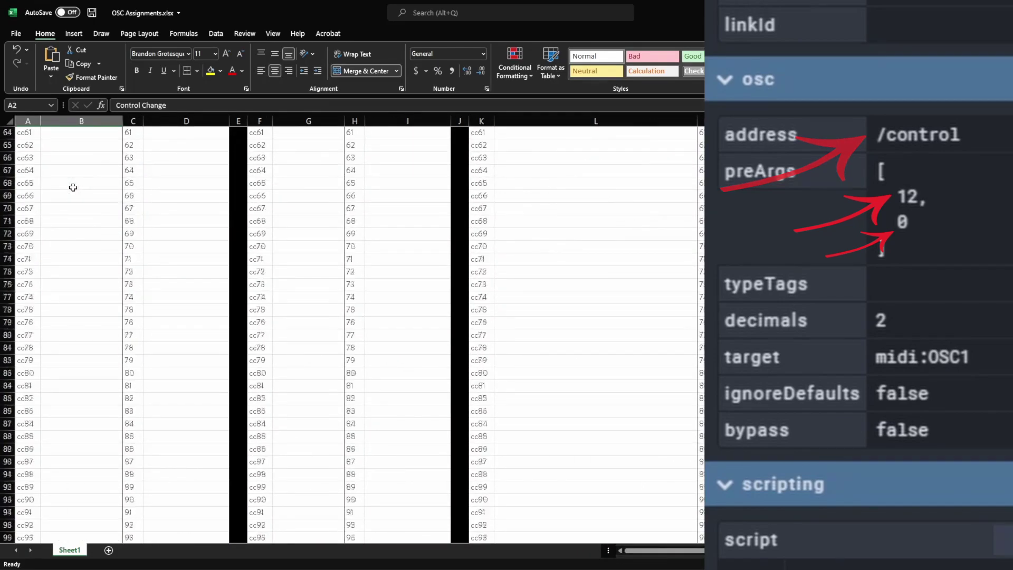
{"action": "scroll", "coordinate": [74, 190], "scroll_direction": "up", "scroll_amount": 2}
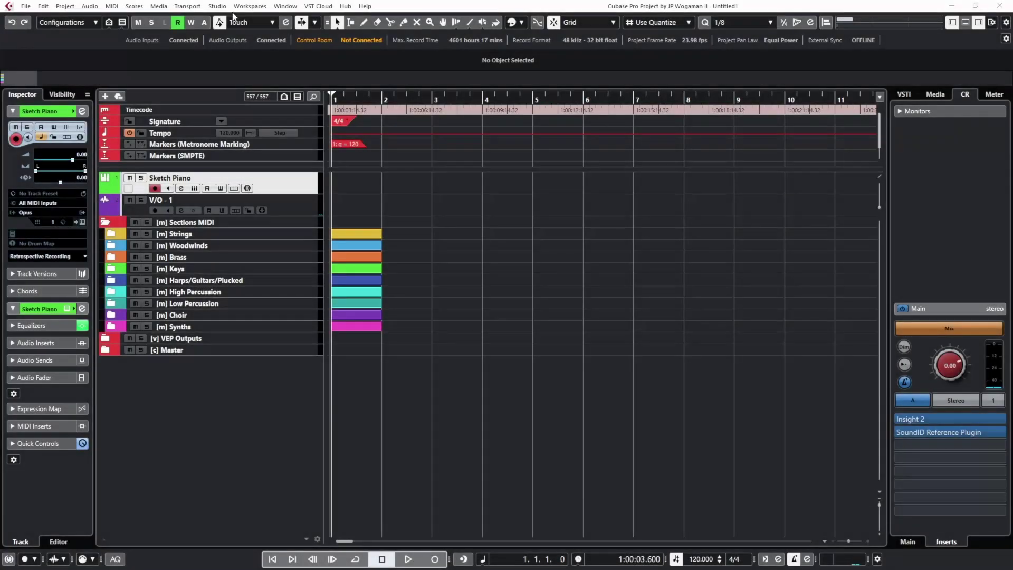
Open Studio Setup and show the Generic Remote device settings with its OSC1 command mappings.
{"action": "left_click", "coordinate": [217, 6]}
{"action": "left_click", "coordinate": [238, 190]}
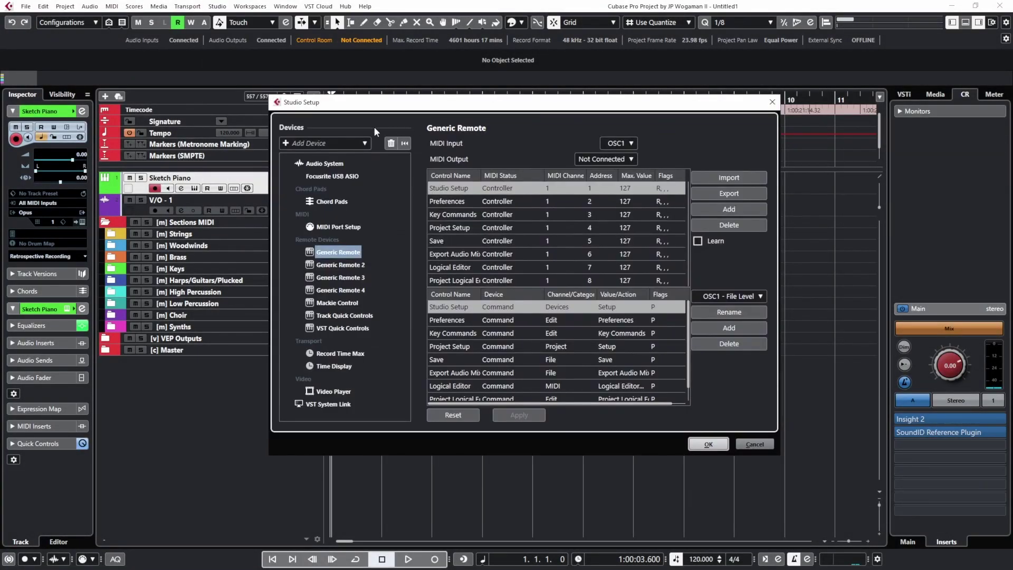
{"action": "left_click", "coordinate": [325, 143]}
{"action": "left_click", "coordinate": [317, 196]}
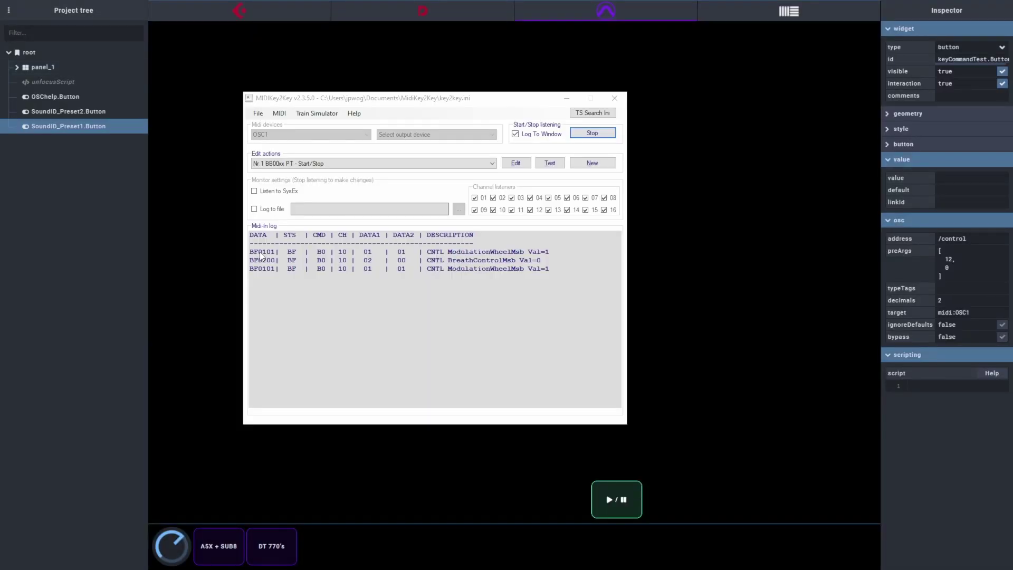
Open an action assignment for the BF0101 modulation wheel message from the Midi-In log.
{"action": "left_click", "coordinate": [261, 252]}
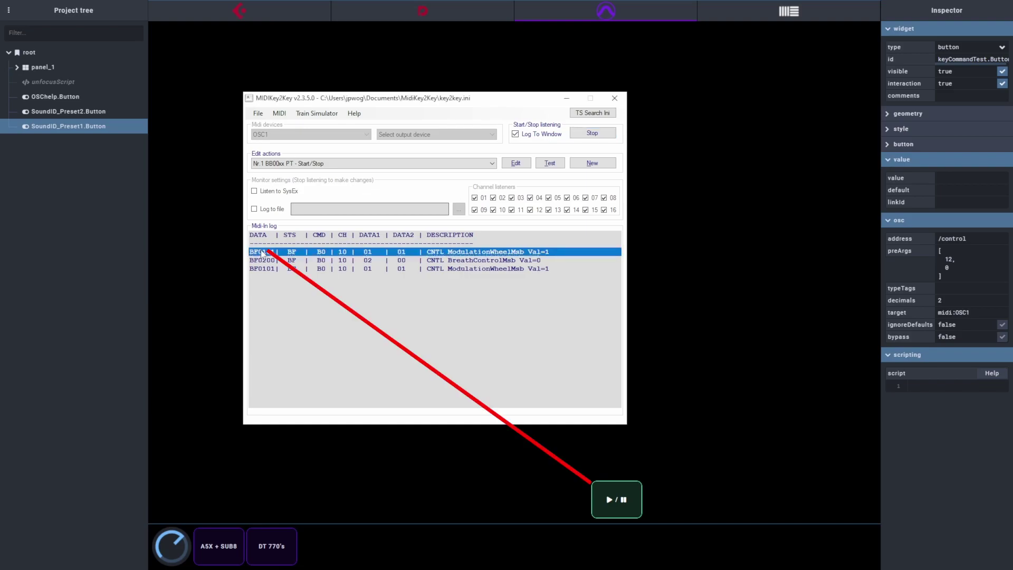
{"action": "double_click", "coordinate": [262, 252]}
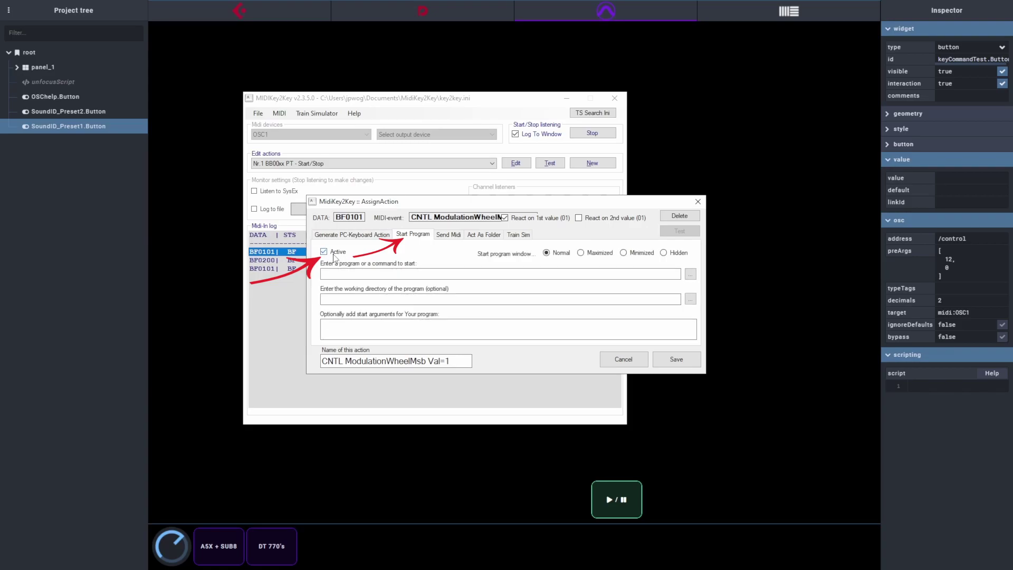
Set the action's program to sk64.exe from the Sendkey_1.0.0 folder.
{"action": "left_click", "coordinate": [690, 274]}
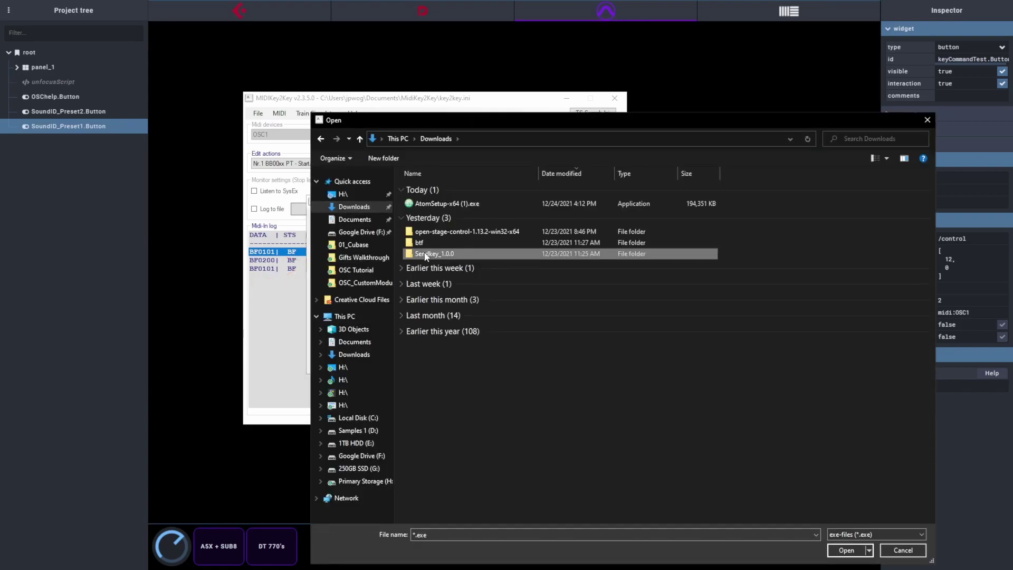
{"action": "double_click", "coordinate": [465, 254]}
{"action": "double_click", "coordinate": [463, 200]}
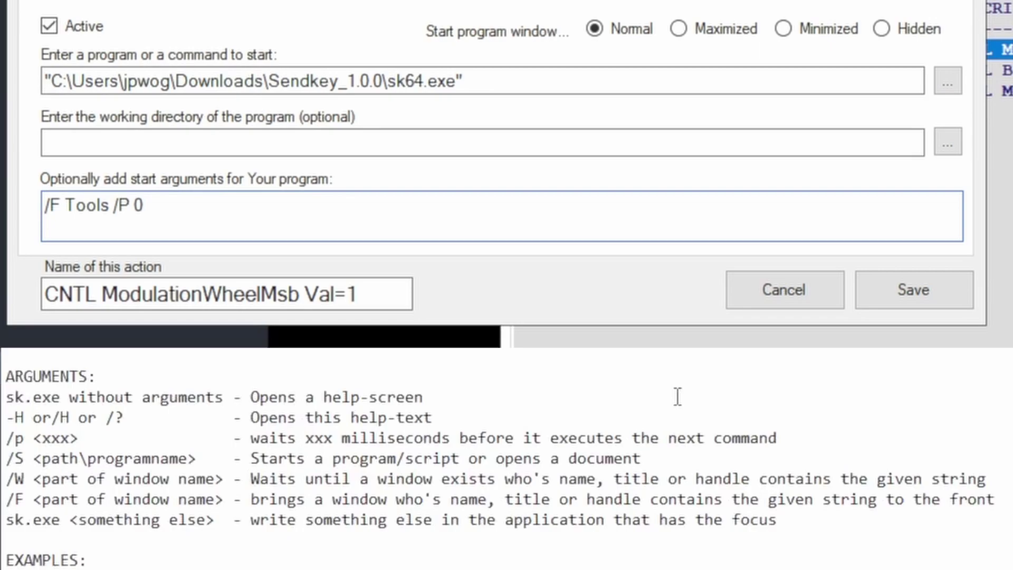
Look up SendKey's special-key codes and extend the start arguments to '/F Tools /P 0 {SPACE}'.
{"action": "scroll", "coordinate": [677, 396], "scroll_direction": "down", "scroll_amount": 12}
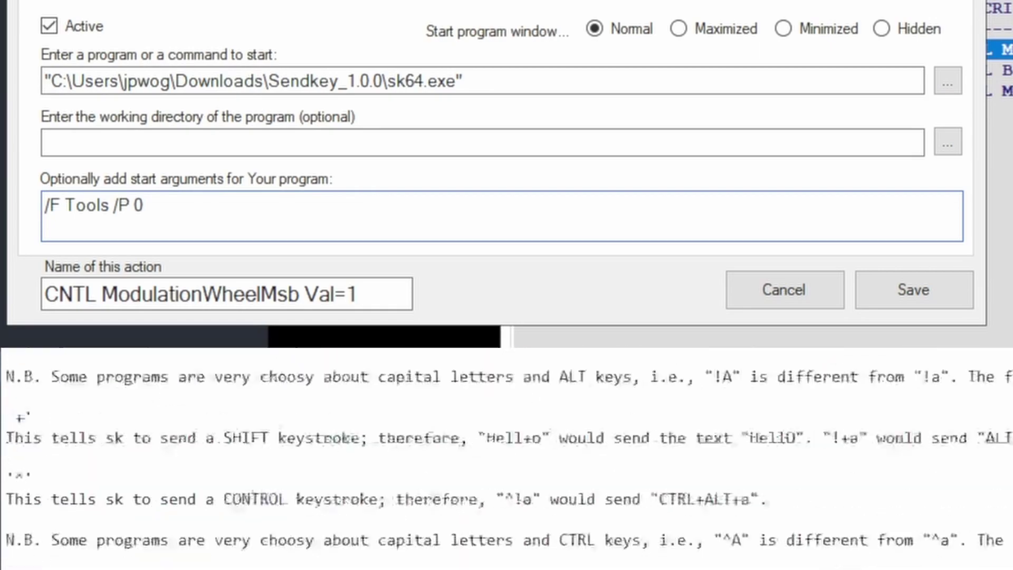
{"action": "type", "text": "0"}
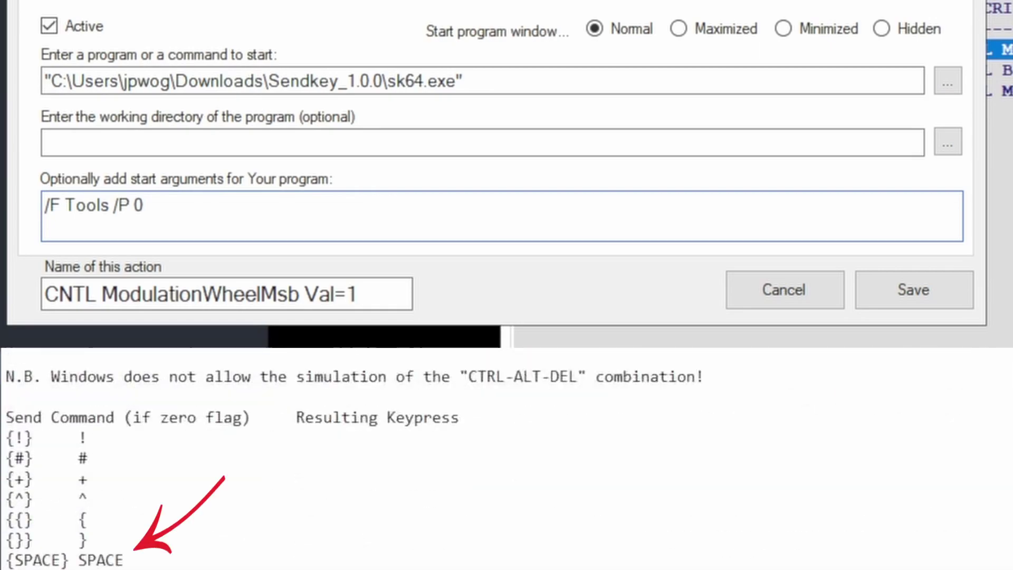
{"action": "type", "text": " {SPACE"}
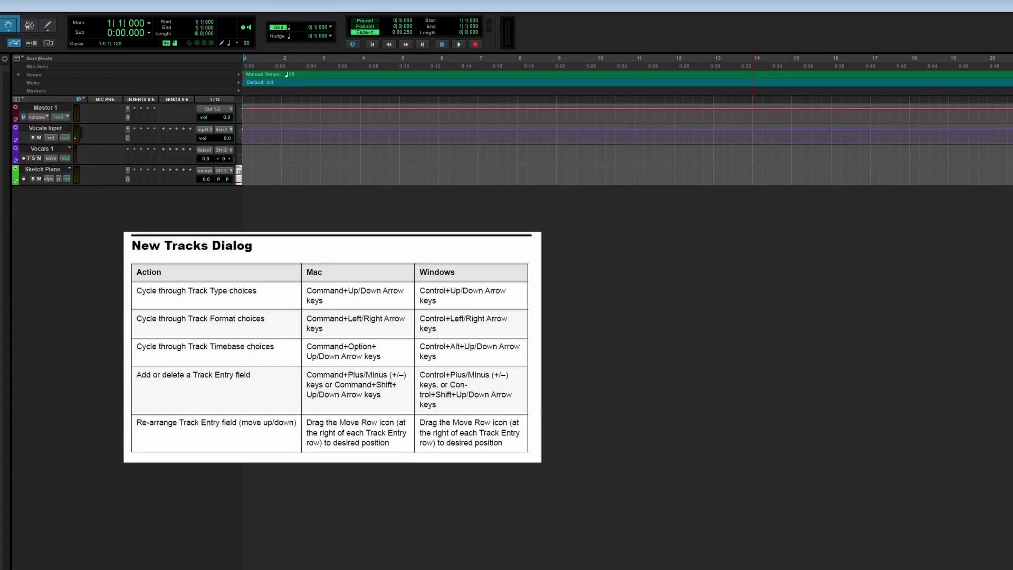
Create 10 mono audio tracks named 'Vocals -' and 2 stereo Aux Inputs named 'Vocals Stem -'.
{"action": "key", "text": "ctrl+shift+n"}
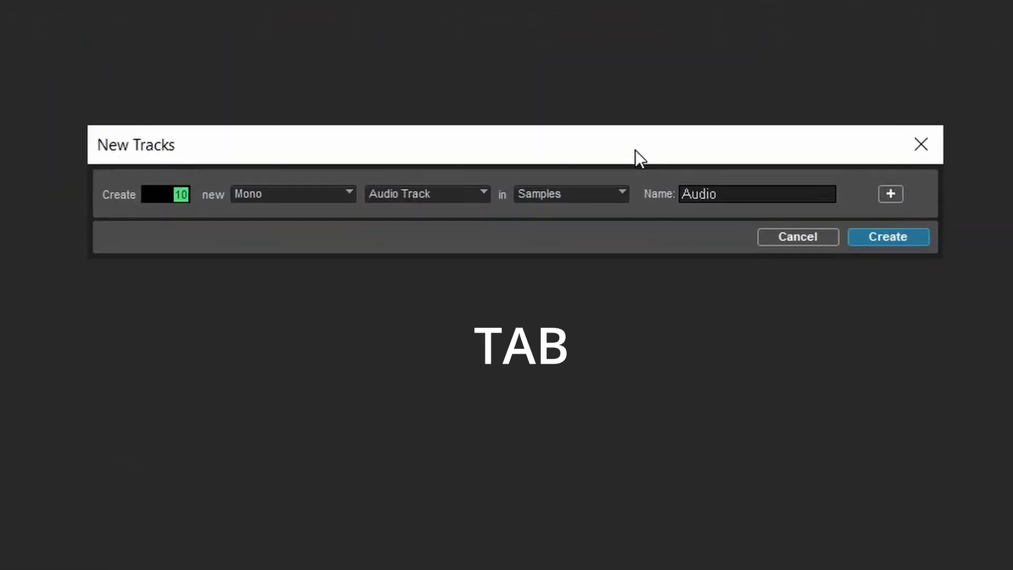
{"action": "key", "text": "Tab"}
{"action": "type", "text": "Vocals"}
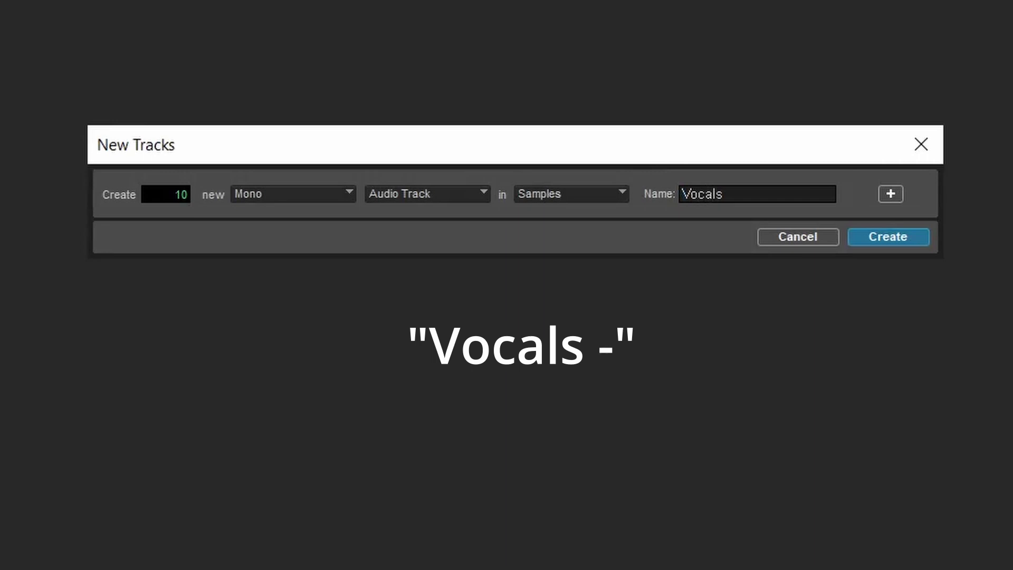
{"action": "type", "text": " -"}
{"action": "key", "text": "ctrl+shift+Down"}
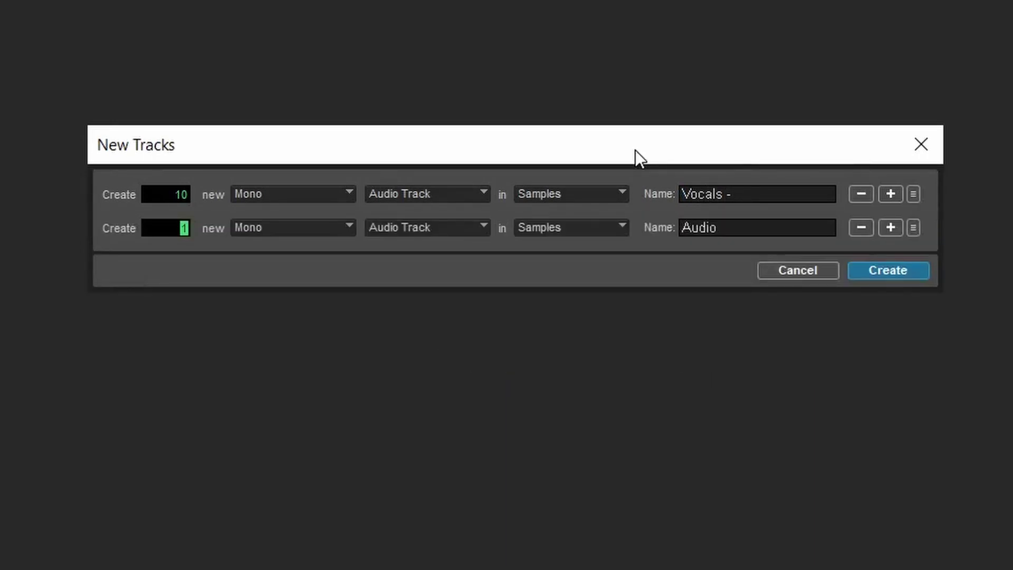
{"action": "type", "text": "2"}
{"action": "key", "text": "ctrl+Right"}
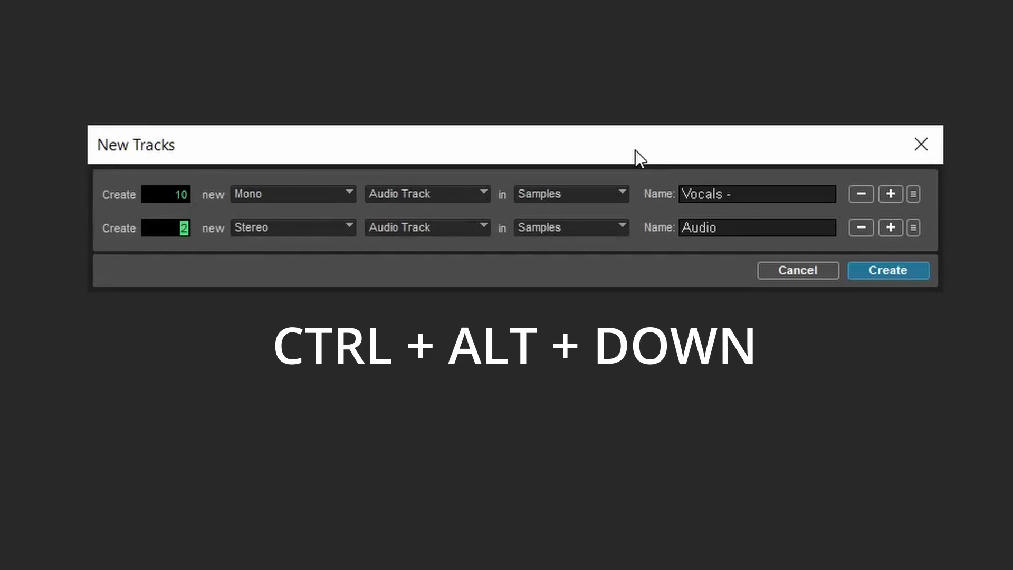
{"action": "key", "text": "ctrl+alt+Down"}
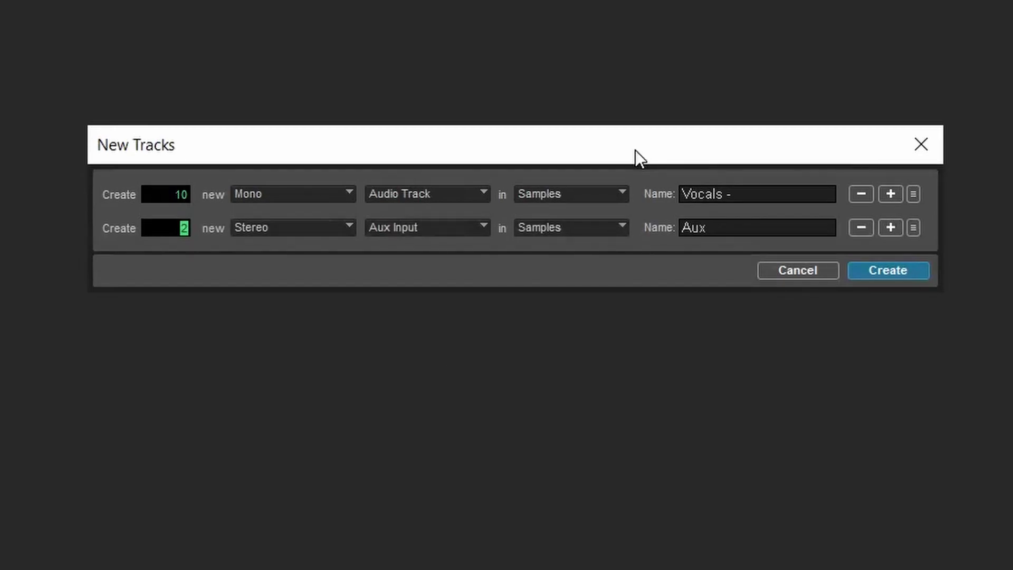
{"action": "key", "text": "Tab"}
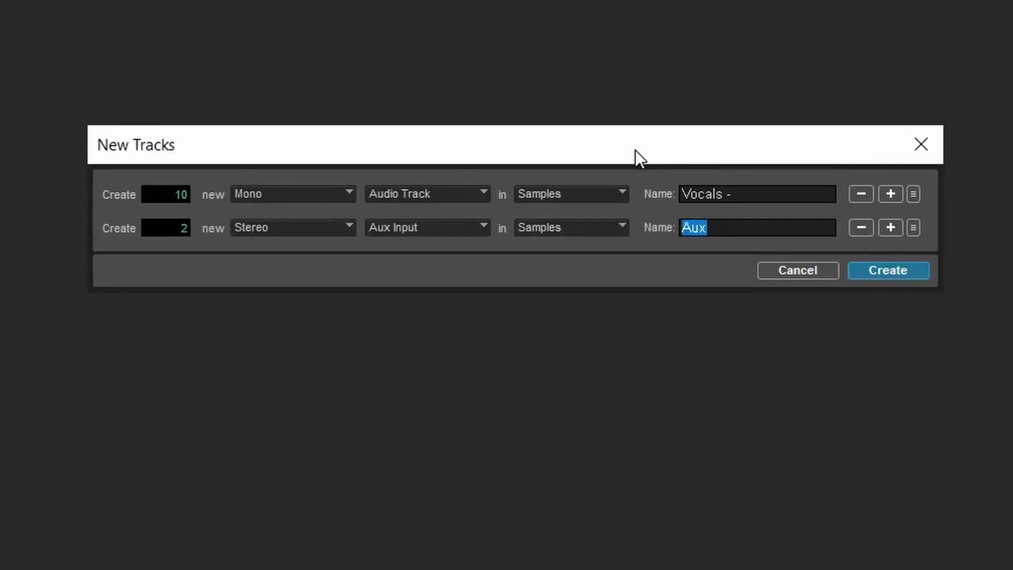
{"action": "type", "text": "Vocal"}
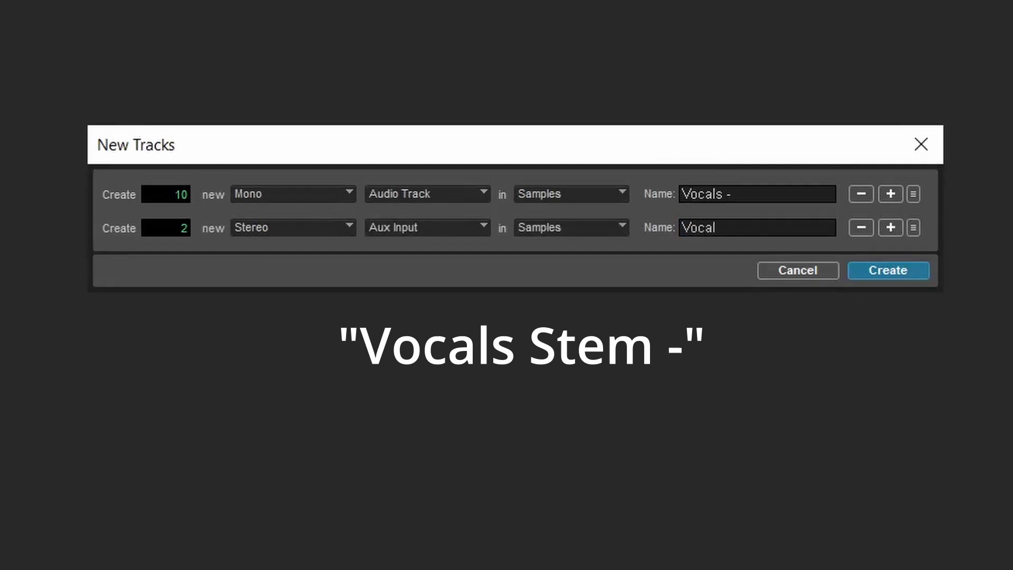
{"action": "type", "text": "s Stem -"}
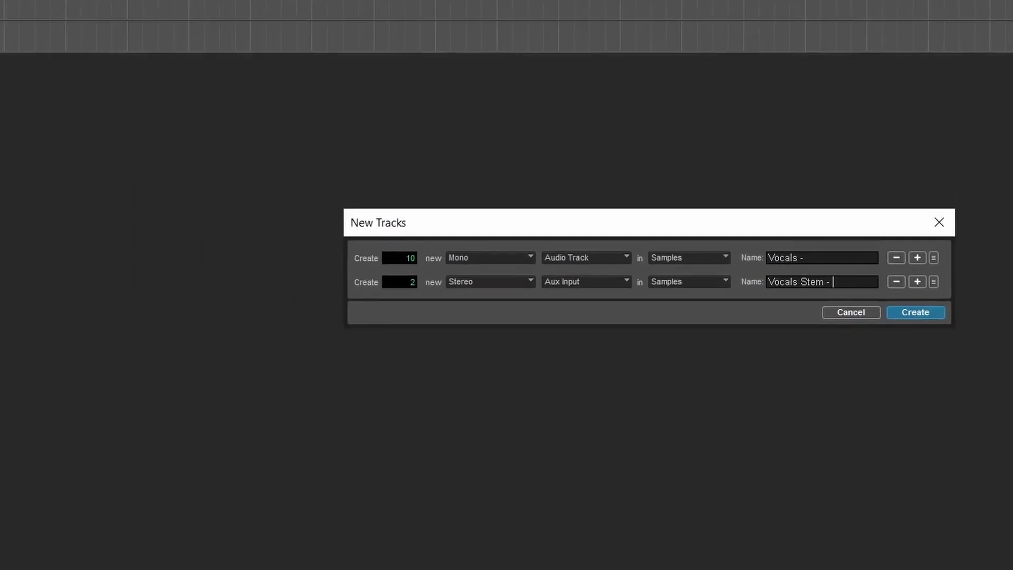
{"action": "key", "text": "Return"}
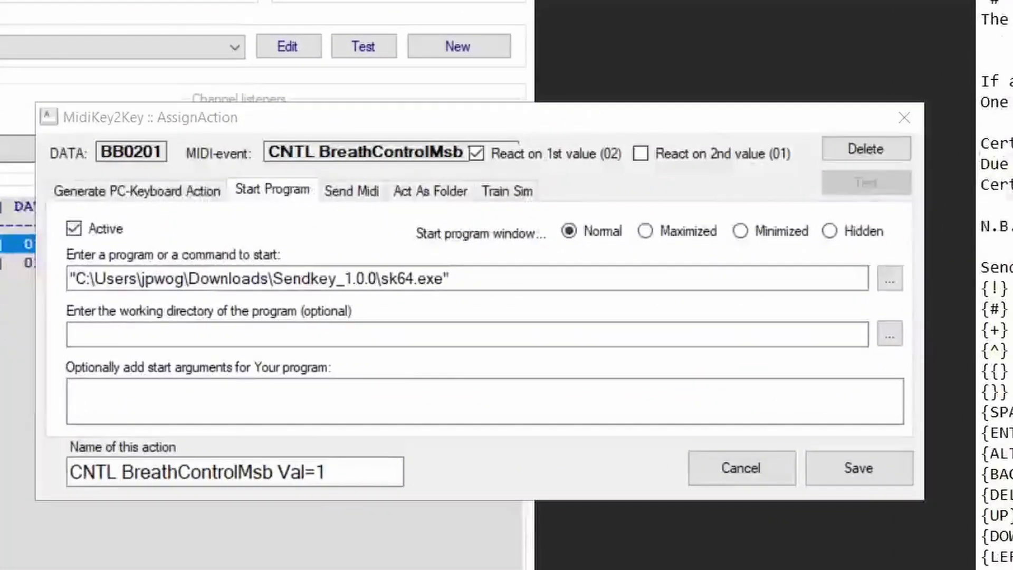
Enter sk64 start arguments sending ^+n, {NUMPAD1}{NUMPAD0}, {TAB}, 'Vocals -', ^+{DOWN} and {ENTER} with /P 0 pauses.
{"action": "left_click", "coordinate": [491, 393]}
{"action": "type", "text": "/F"}
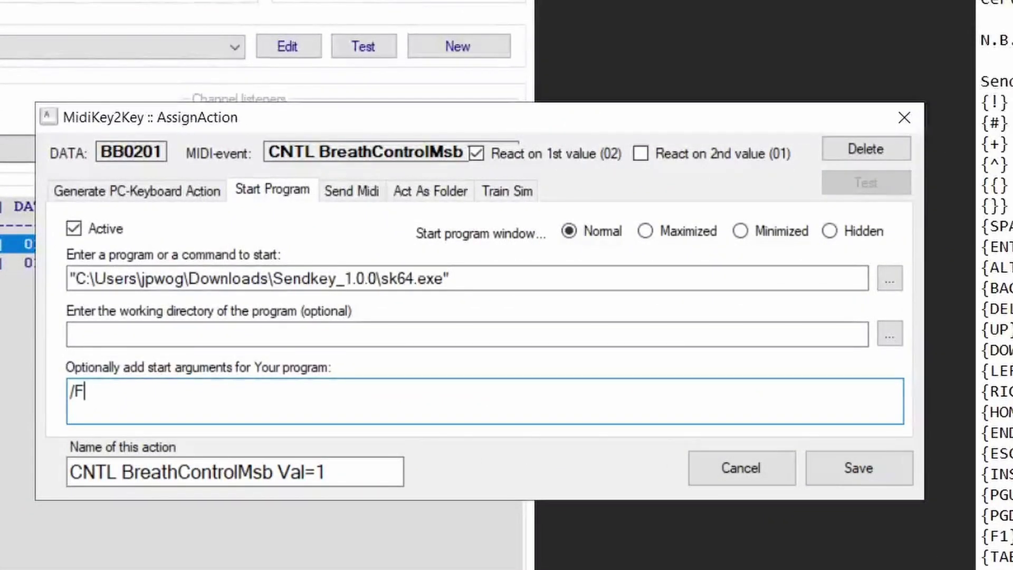
{"action": "type", "text": " Tools /P 0 ^+n /"}
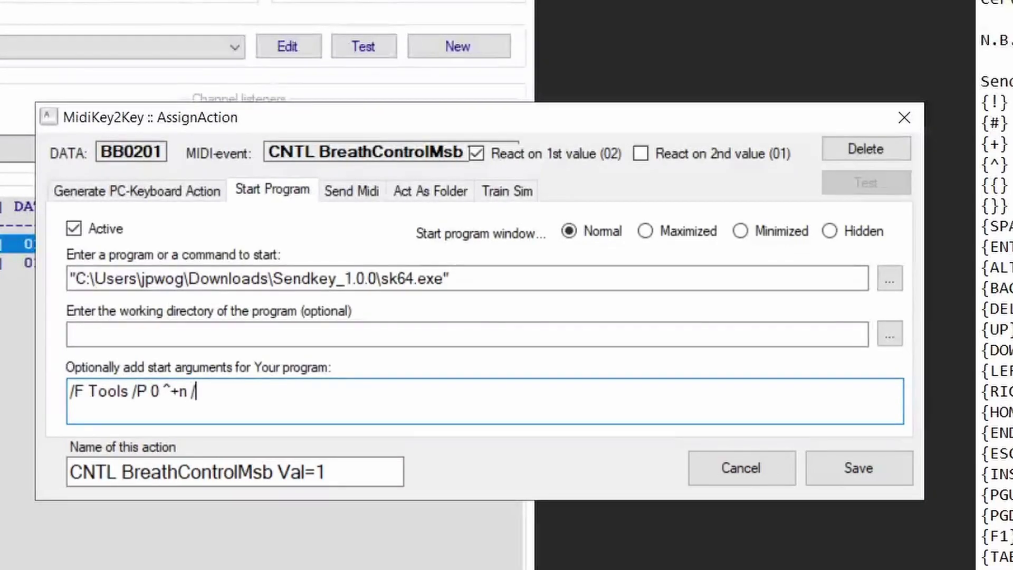
{"action": "type", "text": "P 0 {NUMPAD1}{NUMPAD0} /"}
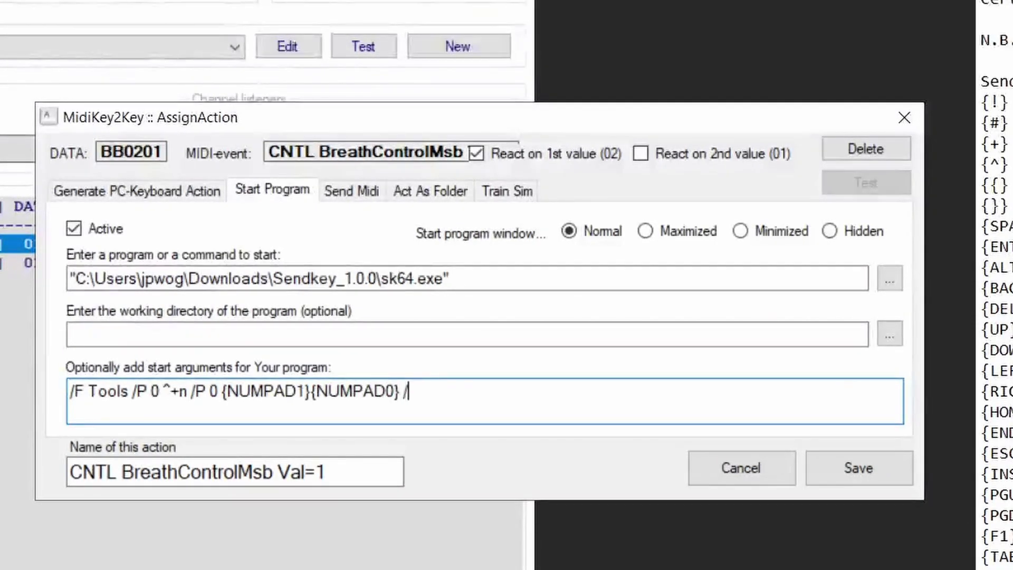
{"action": "type", "text": "P 0 {TAB} Vocals\" \" "}
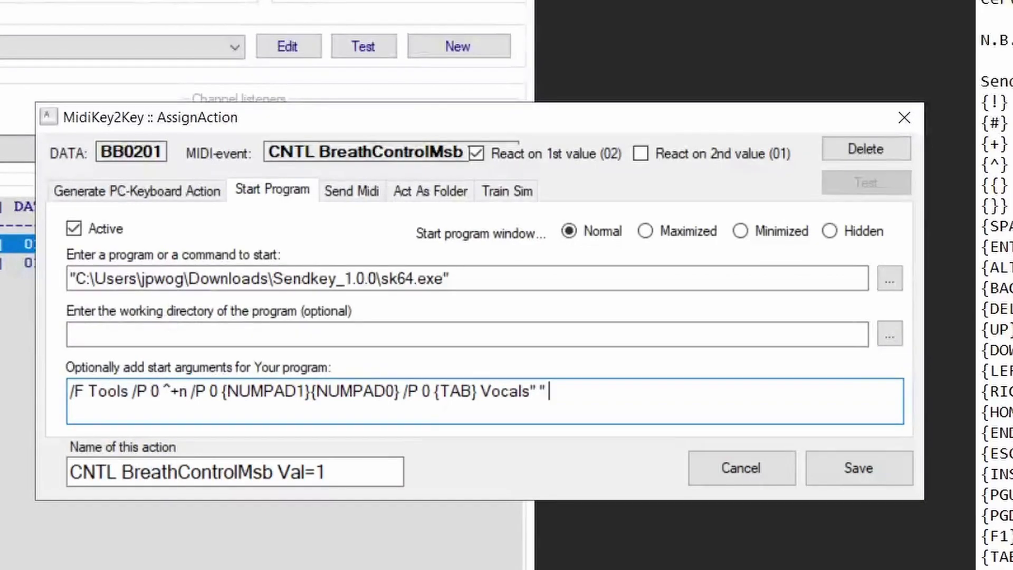
{"action": "type", "text": "- /P 0 ^+{DOWN"}
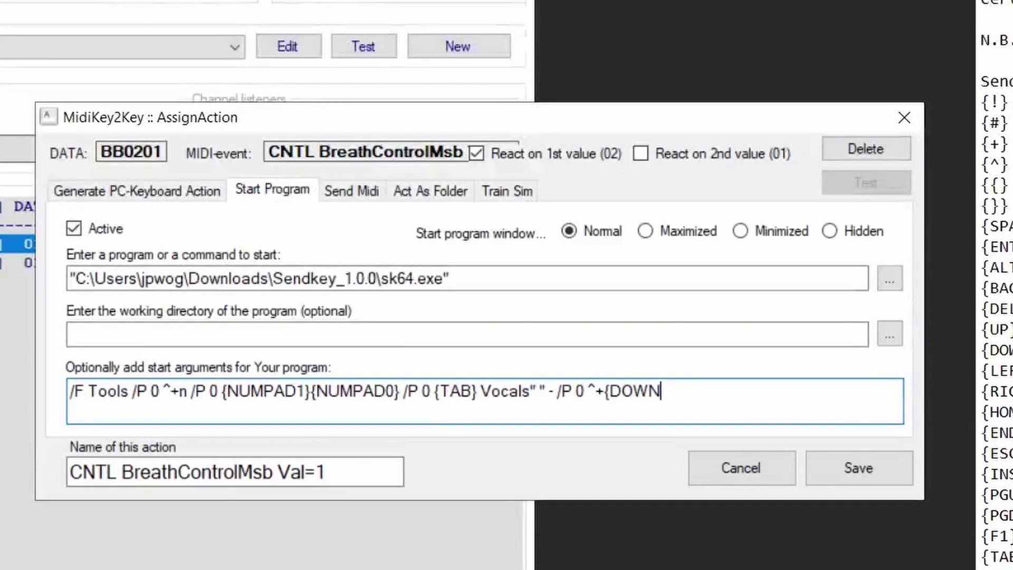
{"action": "type", "text": "} /P 0 {NUMPAD2} "}
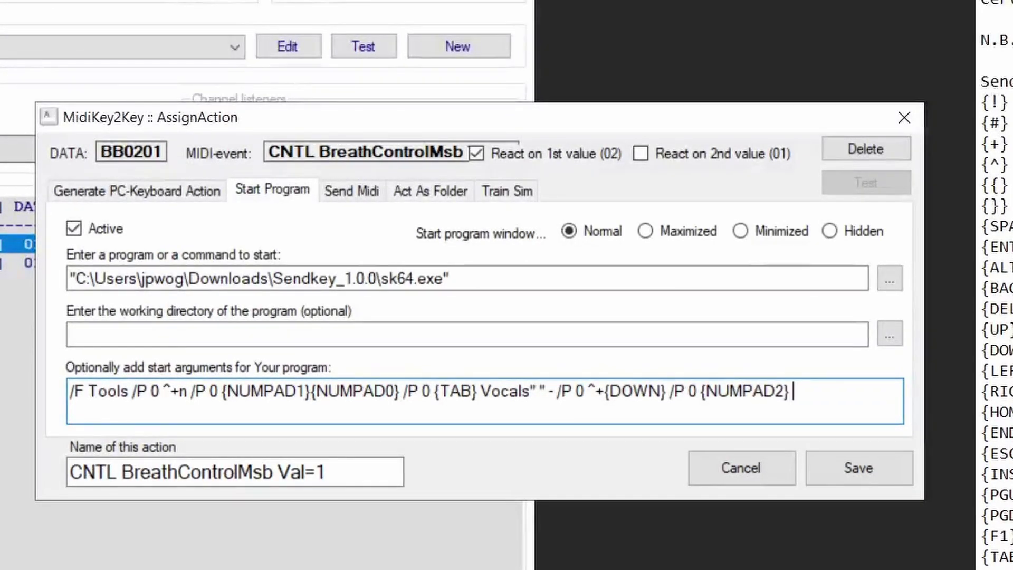
{"action": "type", "text": "/ P 0 ^!{DOWN}"}
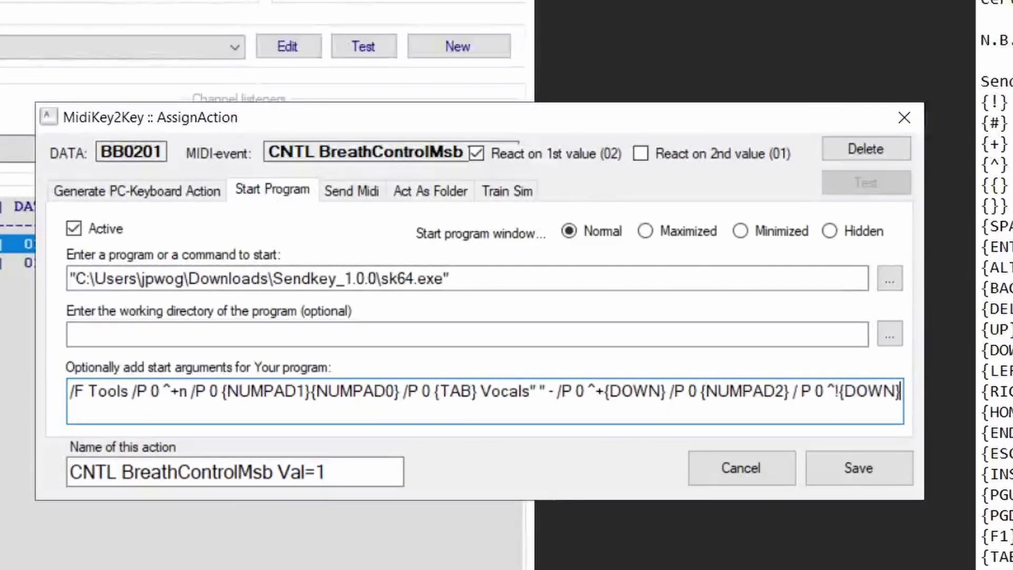
{"action": "type", "text": " /P 0 {TAB} Vocals\" \" Stem "}
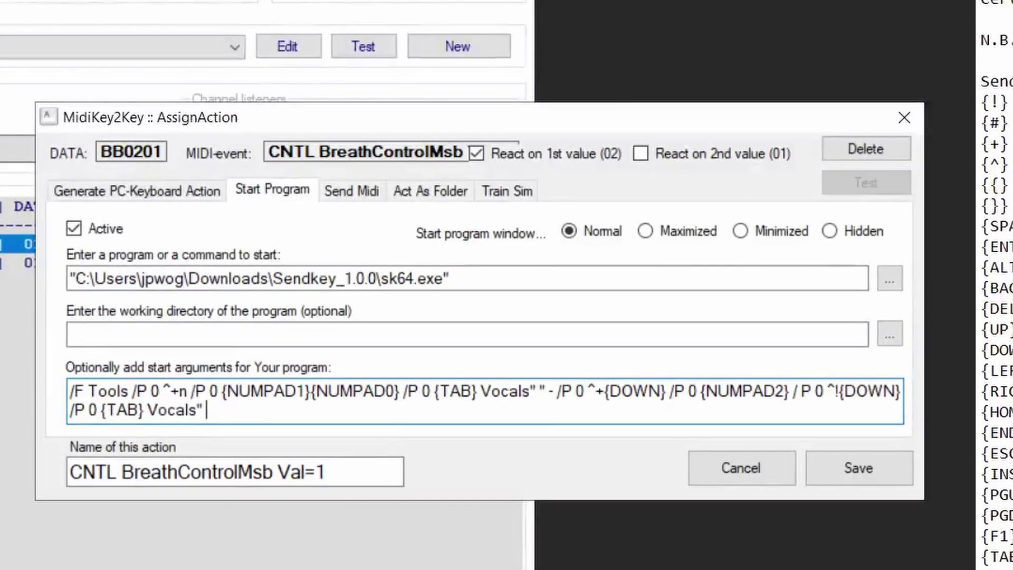
{"action": "type", "text": "\" \" -"}
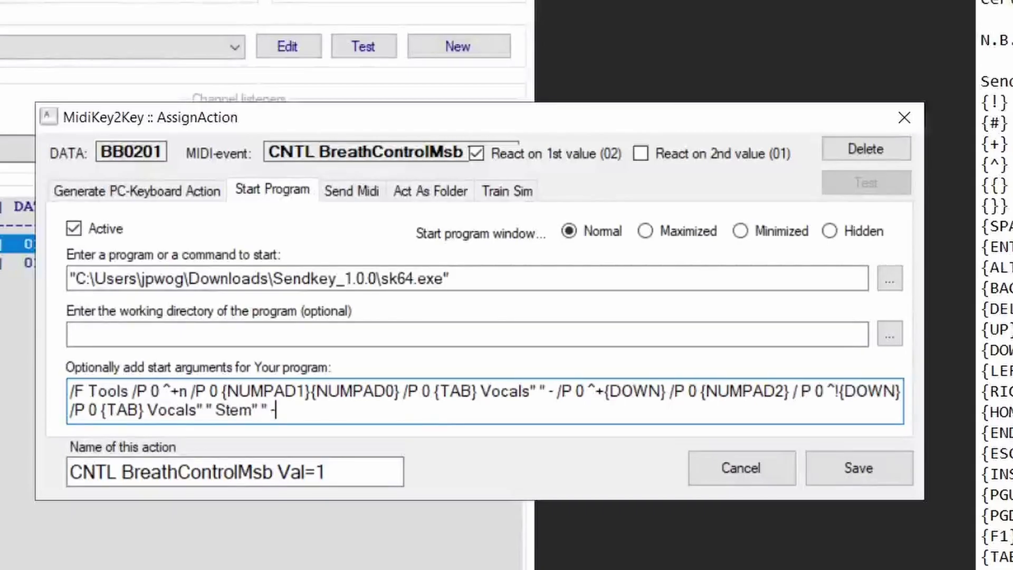
{"action": "type", "text": " /P 0 {ENTER}"}
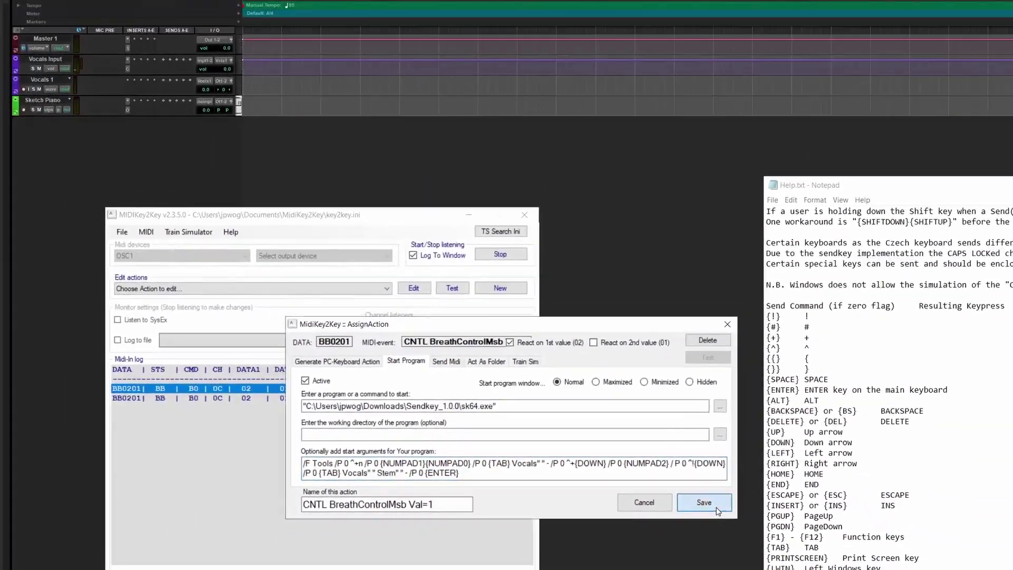
Save the breath-control macro as action Nr. 2 and test it in Pro Tools.
{"action": "left_click", "coordinate": [859, 468]}
{"action": "left_click", "coordinate": [839, 451]}
{"action": "left_click", "coordinate": [387, 288]}
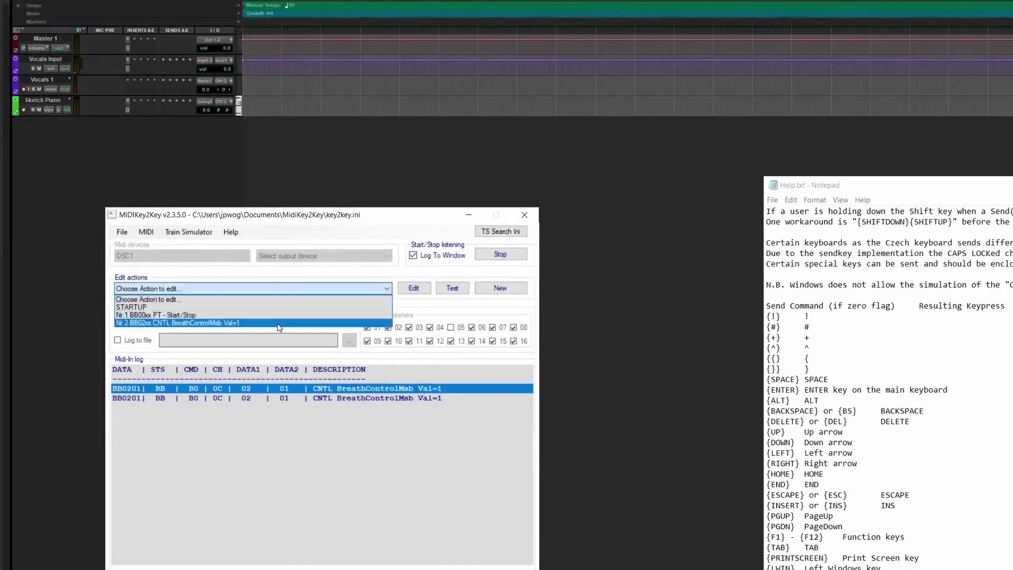
{"action": "left_click", "coordinate": [248, 325]}
{"action": "left_click", "coordinate": [453, 288]}
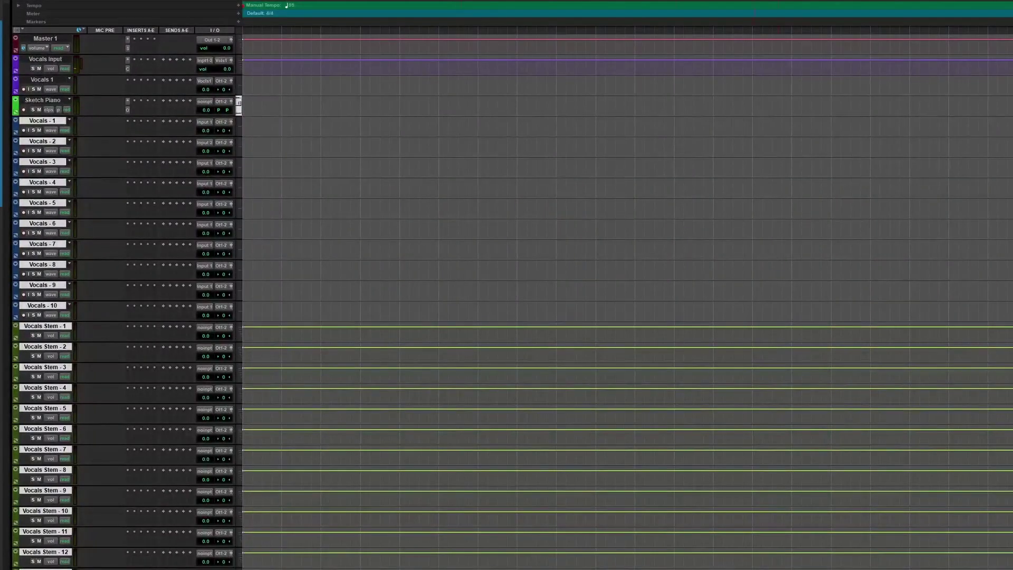
{"action": "key", "text": "alt+Tab"}
Edit the action and delete the redundant /P 0 pauses from its arguments.
{"action": "left_click", "coordinate": [414, 288]}
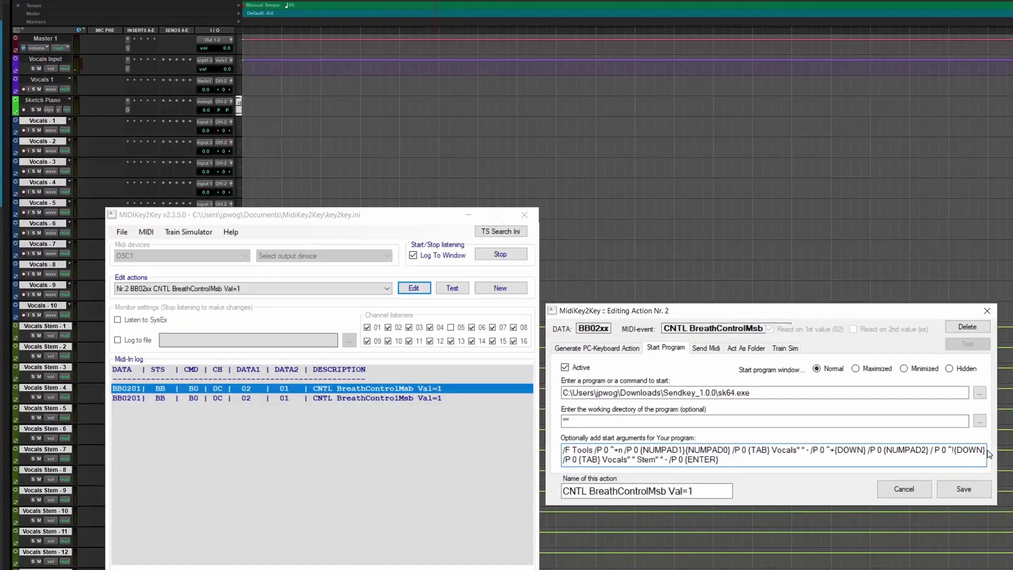
{"action": "key", "text": "BackSpace"}
{"action": "key", "text": "BackSpace"}
{"action": "key", "text": "BackSpace"}
{"action": "key", "text": "BackSpace"}
{"action": "key", "text": "BackSpace"}
{"action": "key", "text": "BackSpace"}
{"action": "key", "text": "Delete"}
{"action": "key", "text": "Delete"}
{"action": "key", "text": "Delete"}
{"action": "key", "text": "Delete"}
{"action": "key", "text": "Delete"}
{"action": "key", "text": "BackSpace"}
{"action": "key", "text": "BackSpace"}
{"action": "key", "text": "BackSpace"}
{"action": "key", "text": "BackSpace"}
{"action": "key", "text": "BackSpace"}
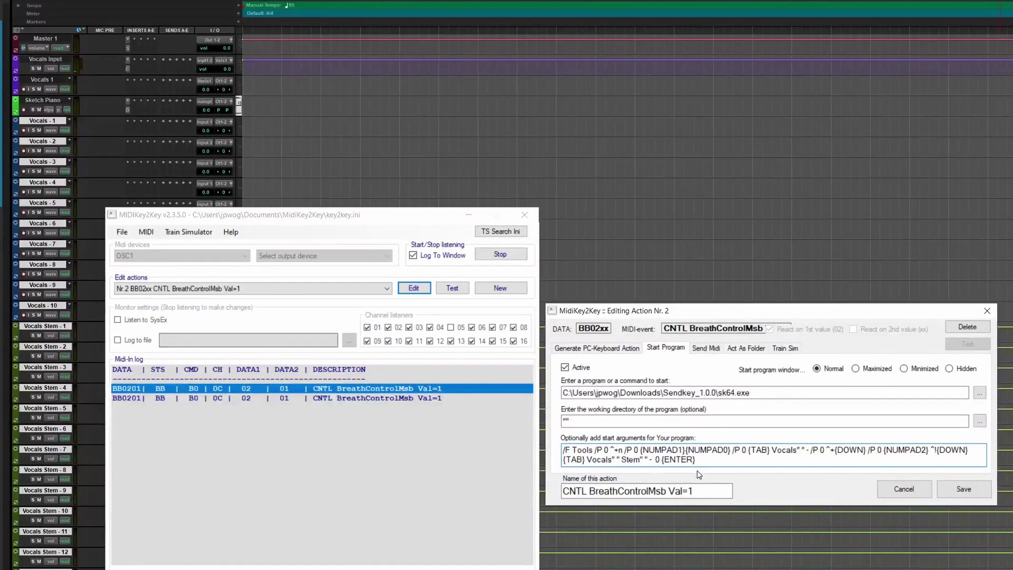